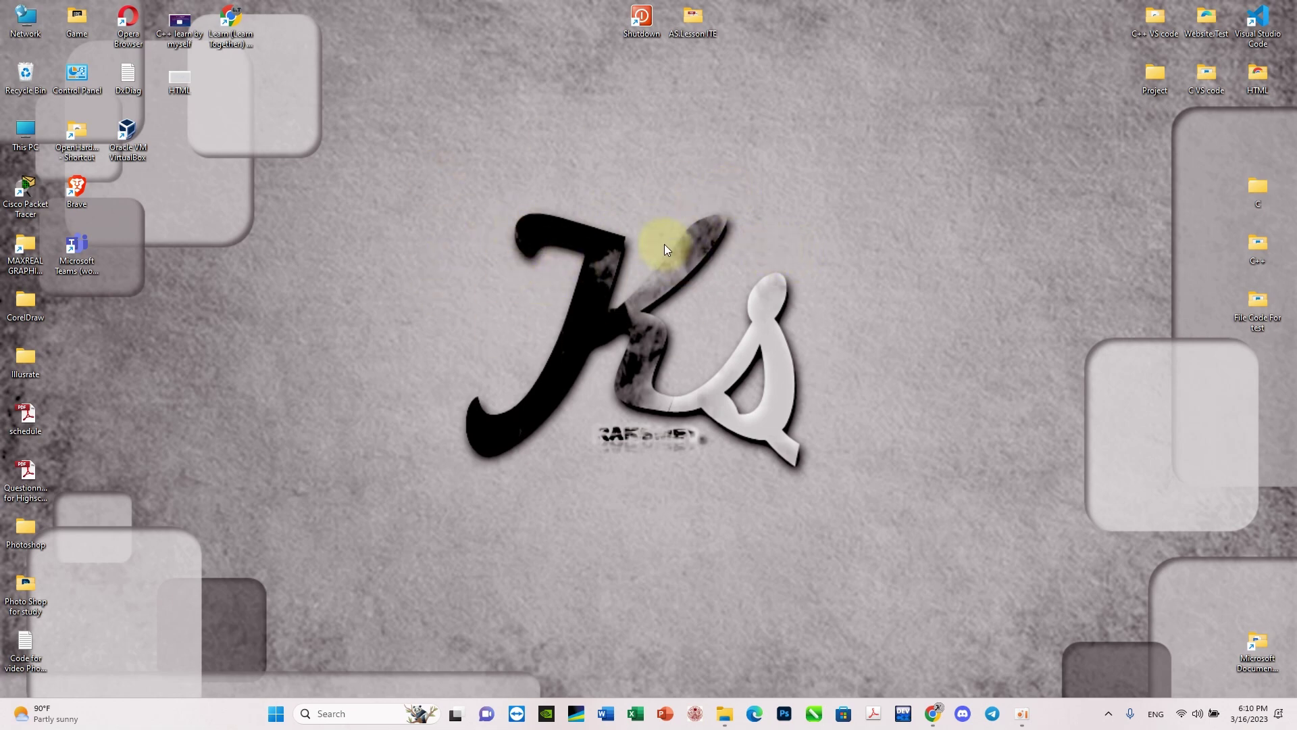
- Switch to Chrome and examine the Windows, macOS and Linux download options on code.visualstudio.com
left_click(911, 699)
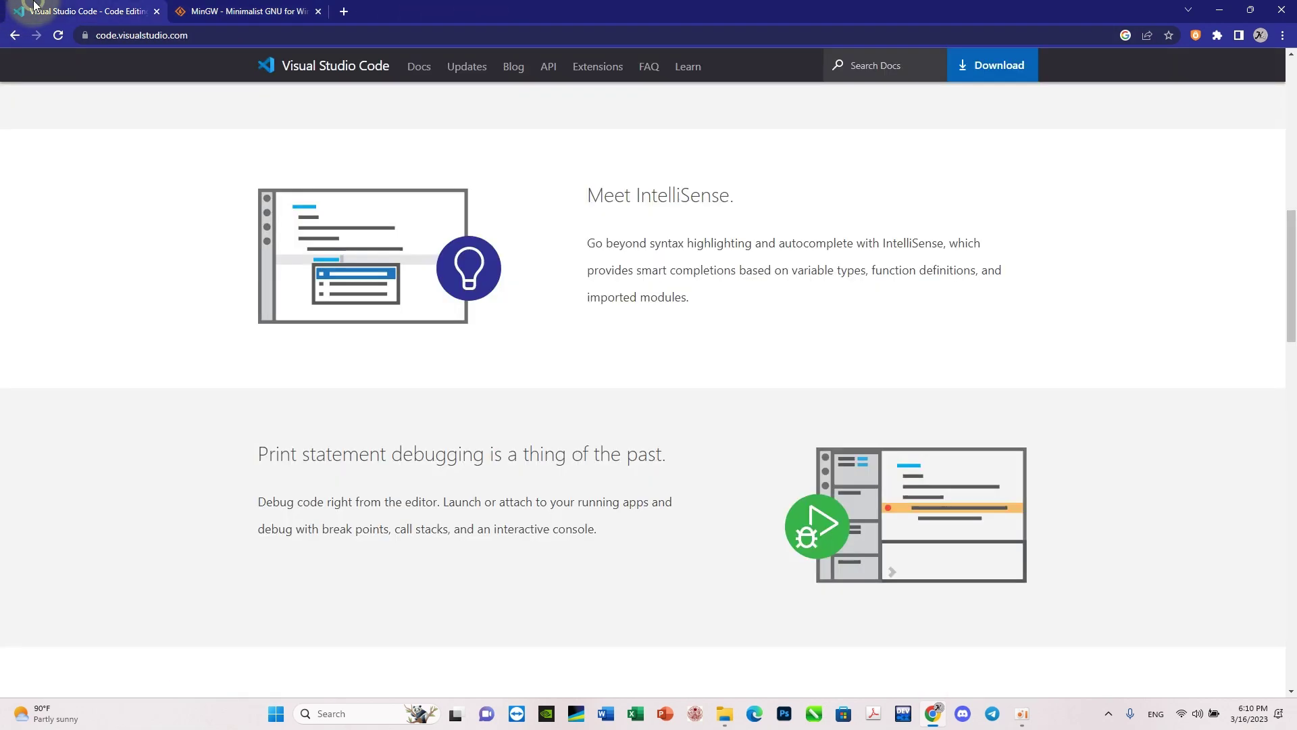
left_click(40, 12)
left_click(203, 35)
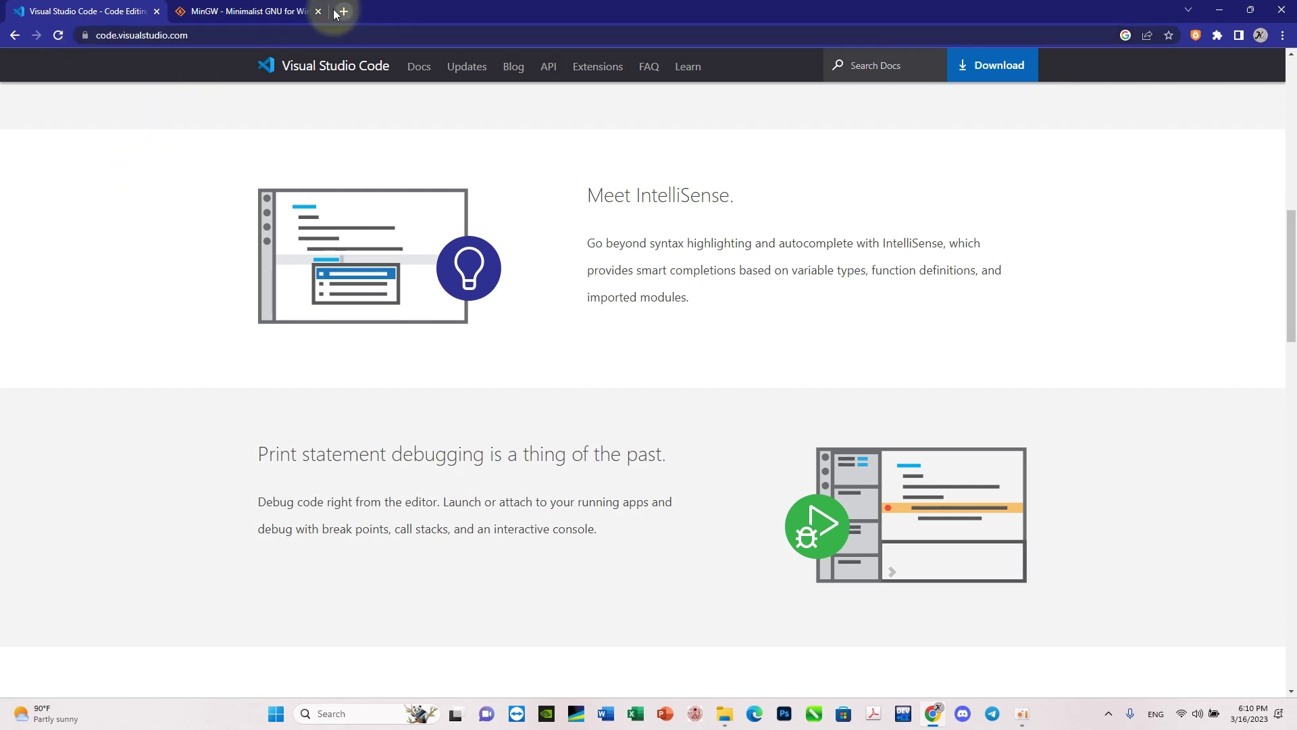
left_click(253, 36)
left_click_drag(194, 37, 36, 41)
scroll(286, 207, "up", 11)
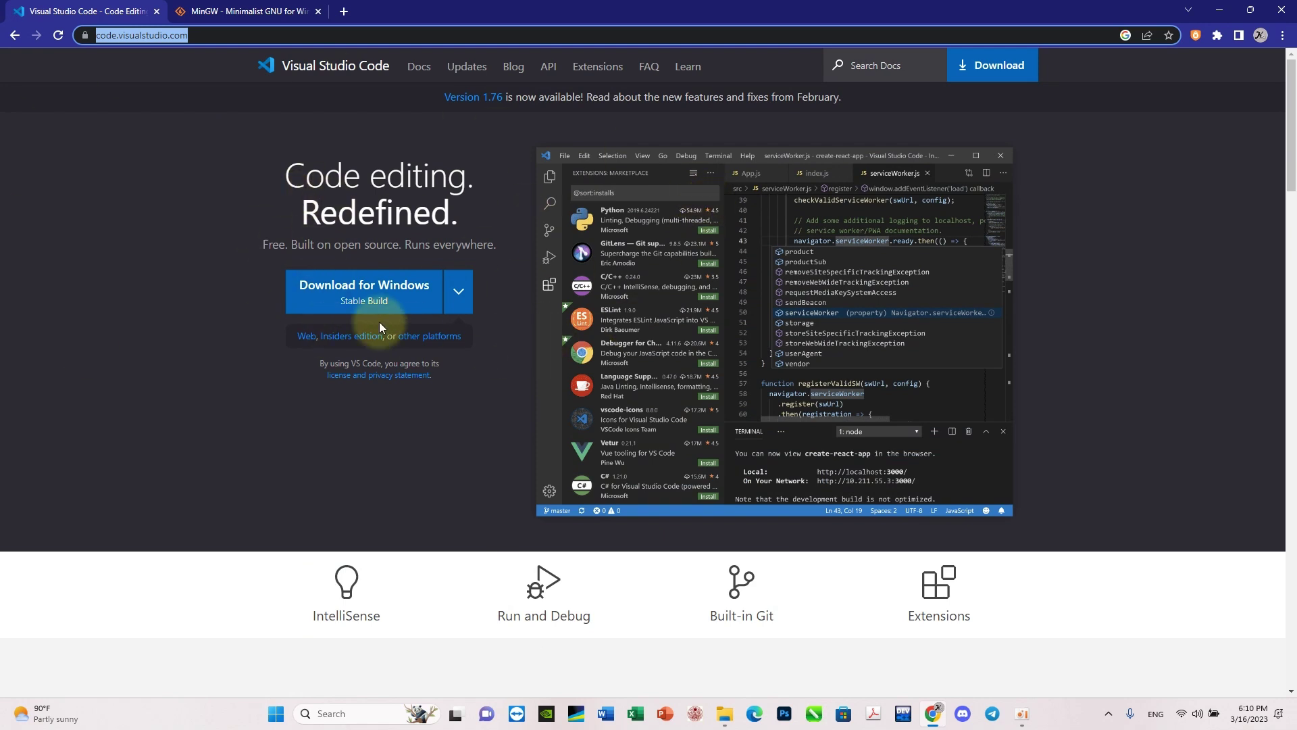
left_click(459, 291)
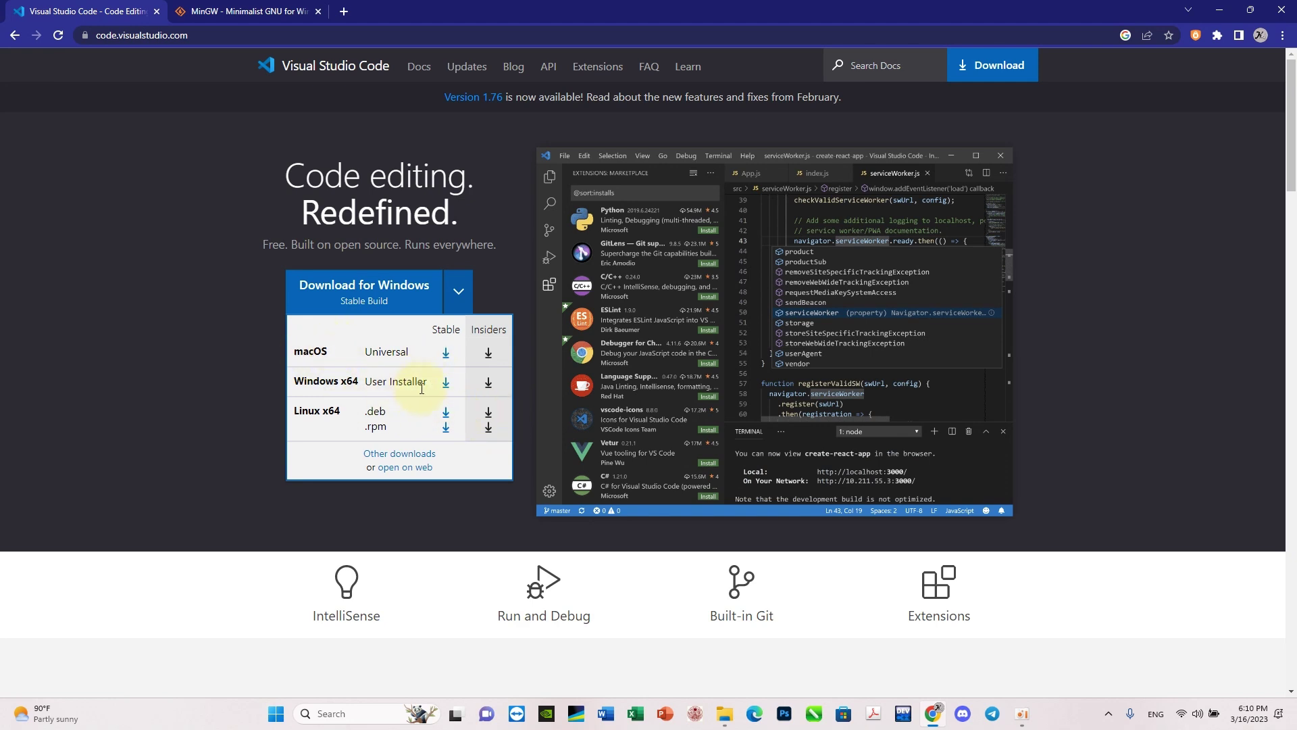
left_click(458, 292)
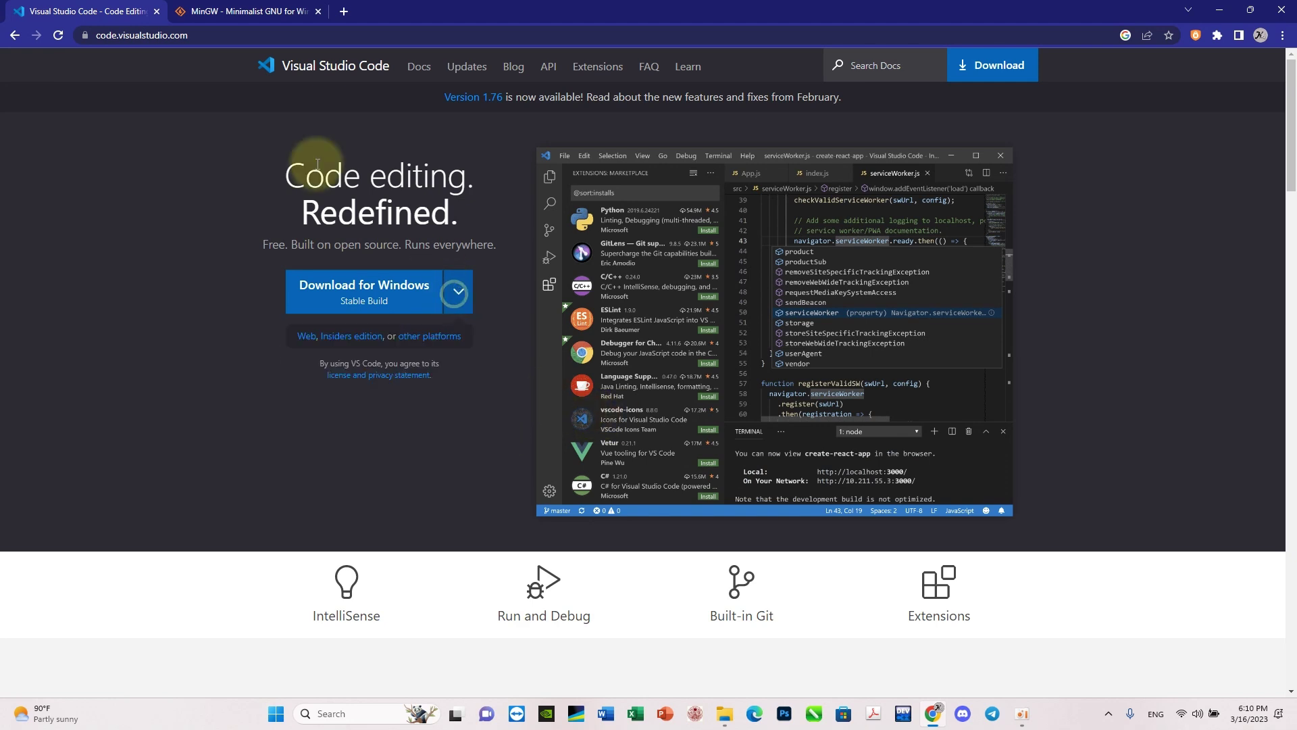
- Search Google for mingw in a new browser tab and open the SourceForge MinGW project page
left_click(217, 8)
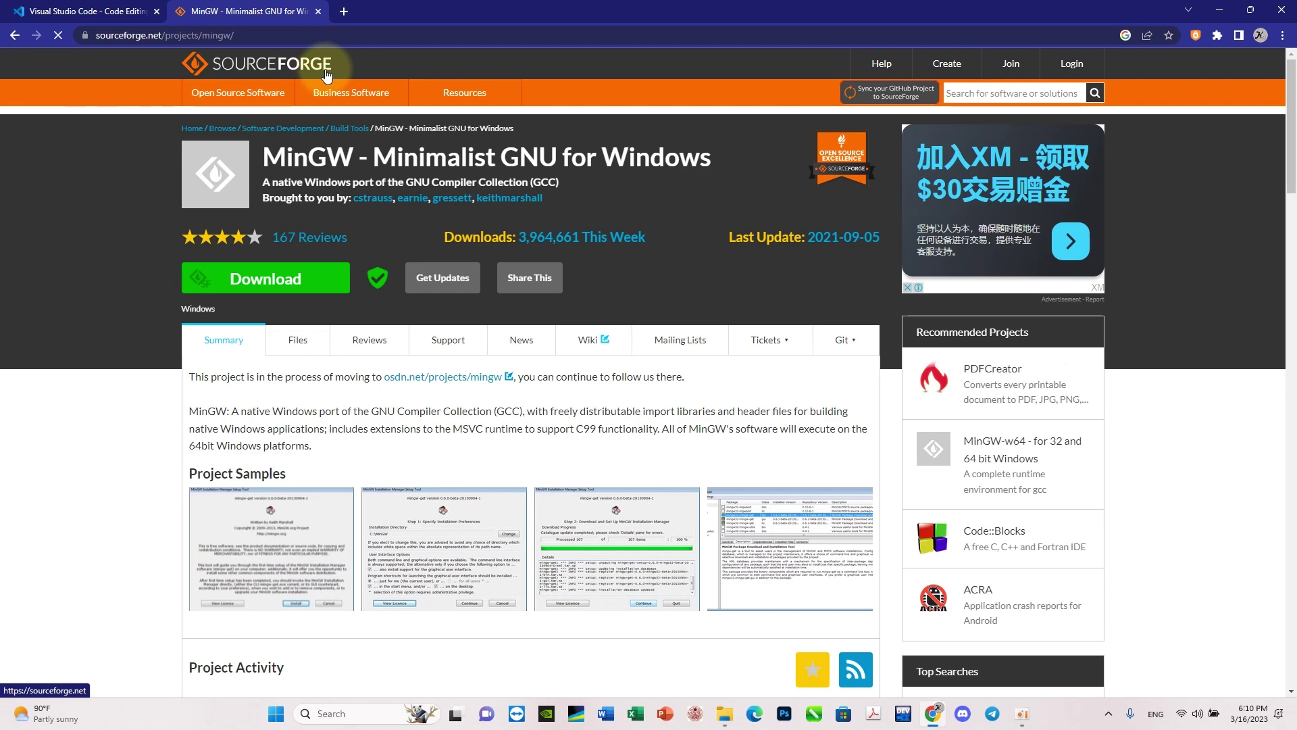
left_click(344, 11)
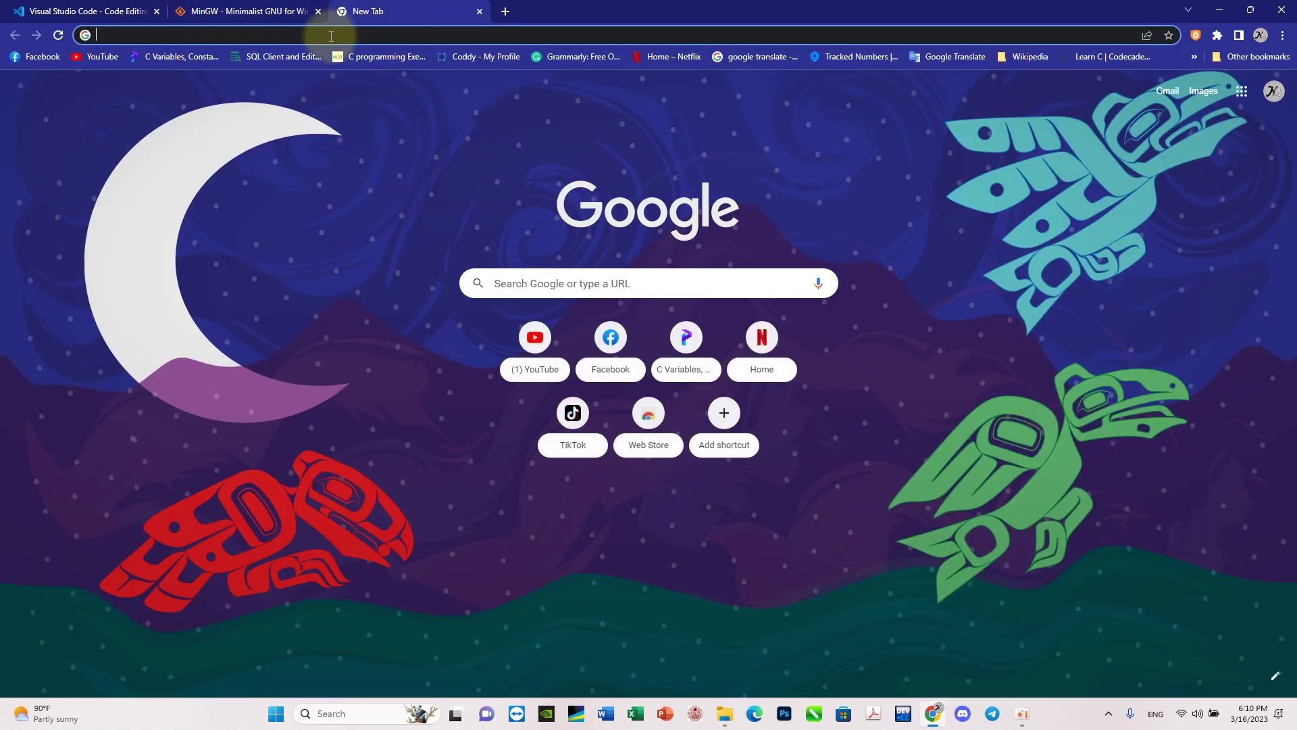
type("ming")
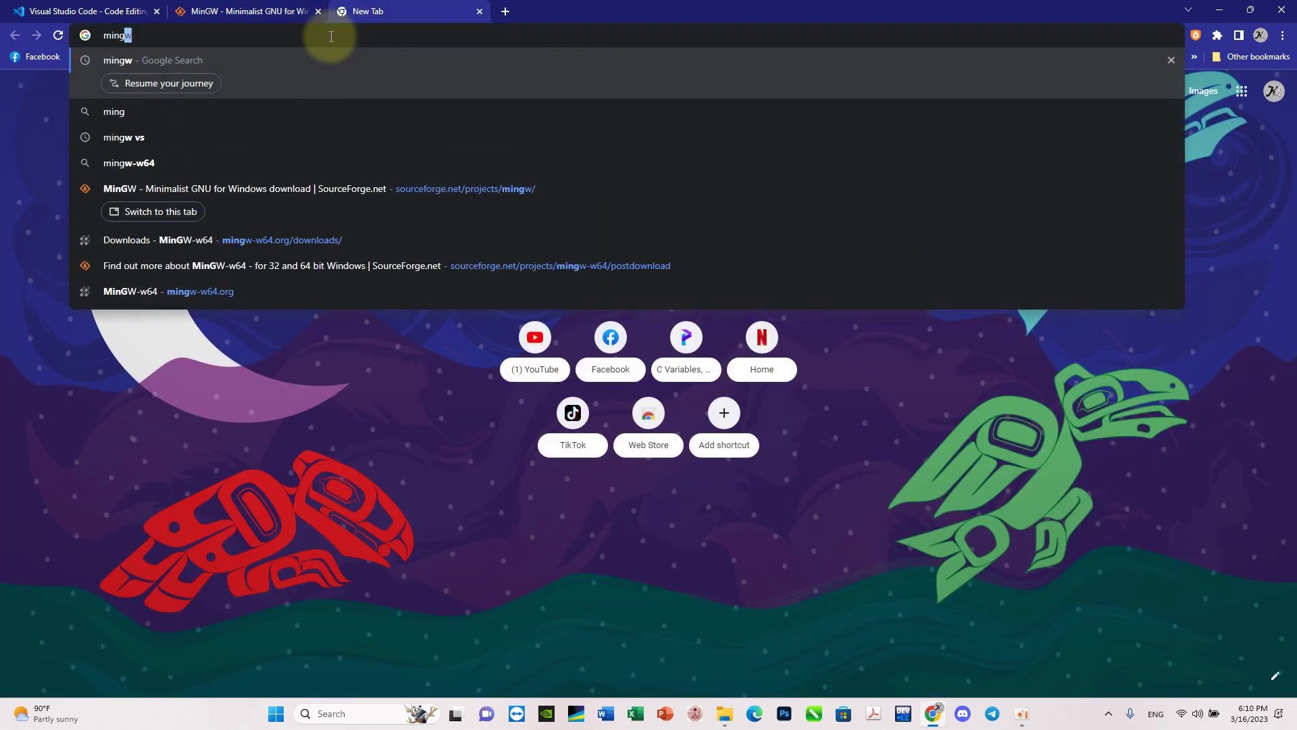
type("W")
key("Return")
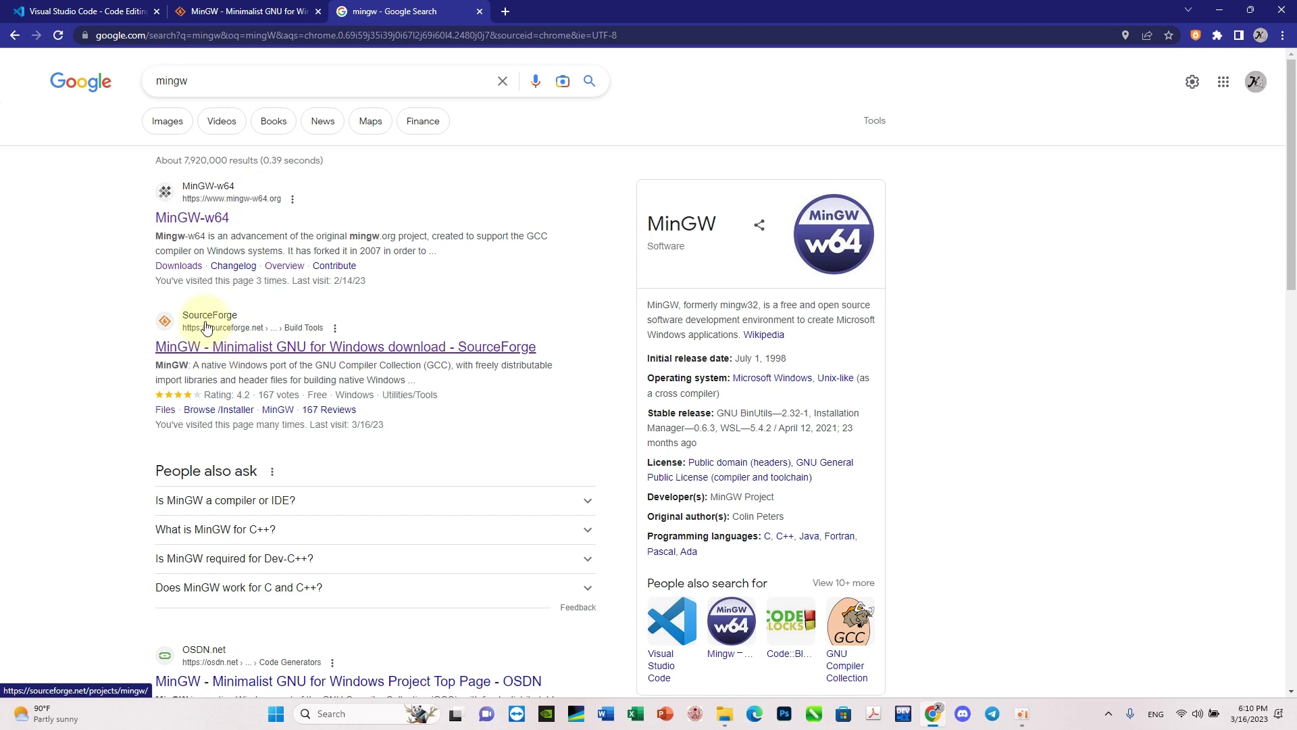
left_click(364, 347)
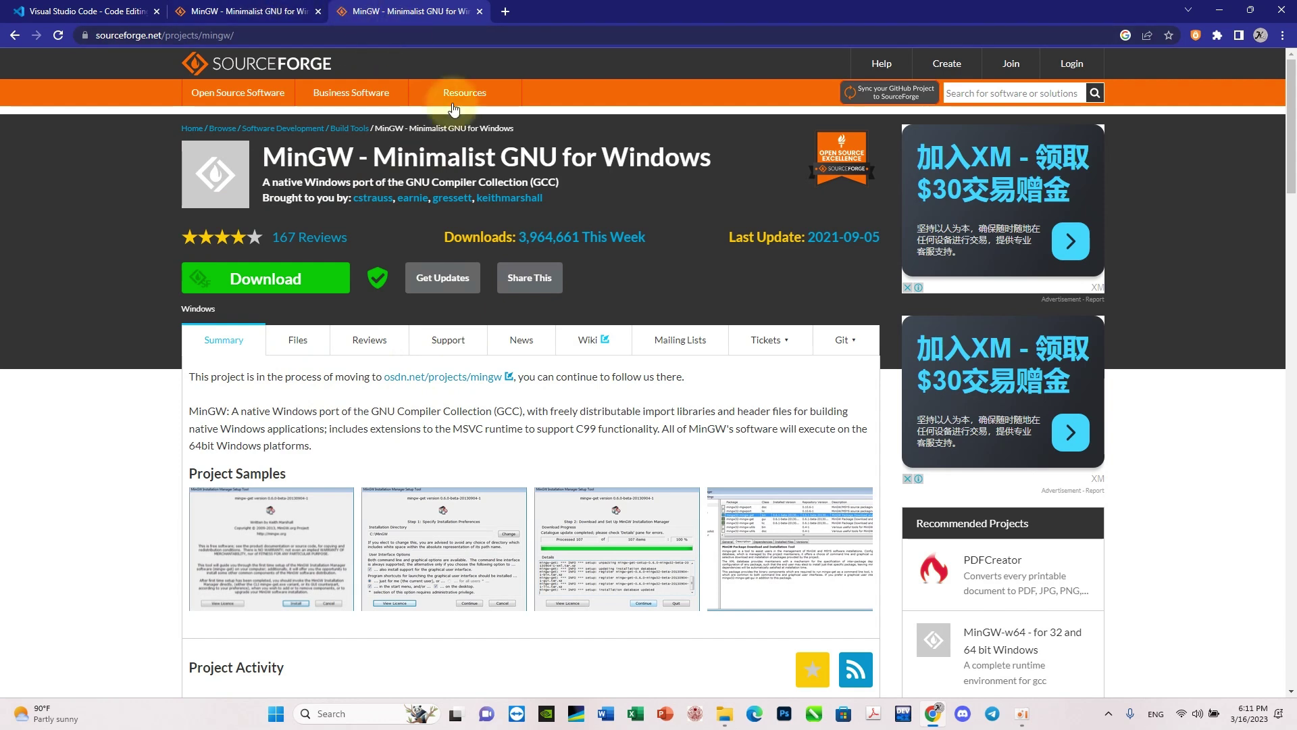
- Request the MinGW download from SourceForge and add the duplicate with a numbered file name
scroll(298, 223, "down", 2)
scroll(320, 211, "up", 1)
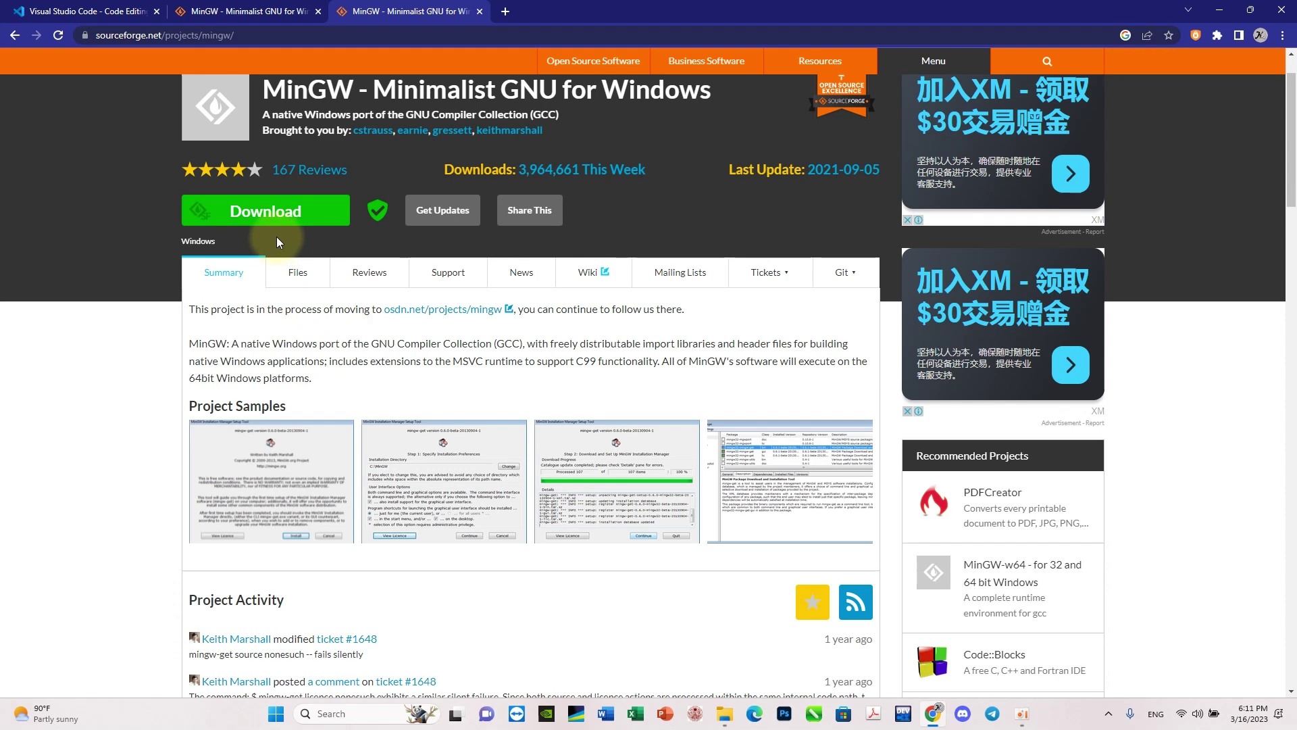
left_click(312, 213)
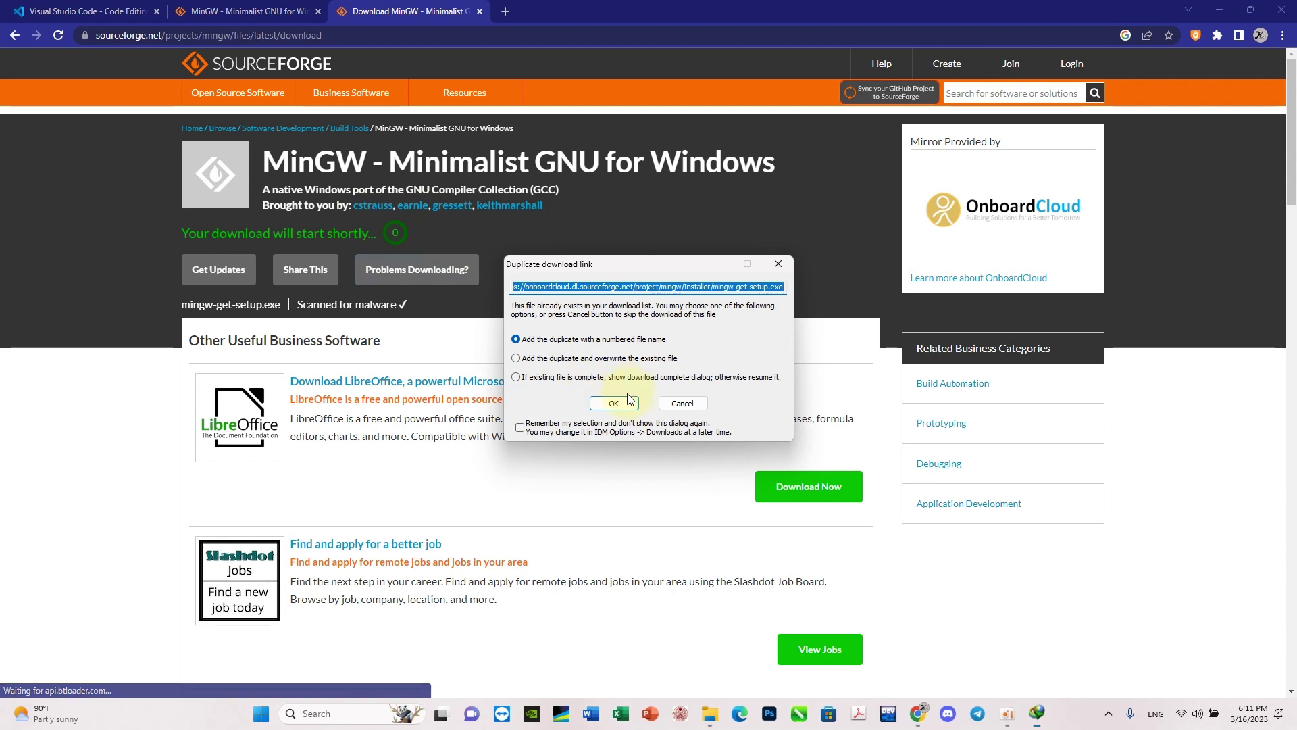
left_click(623, 404)
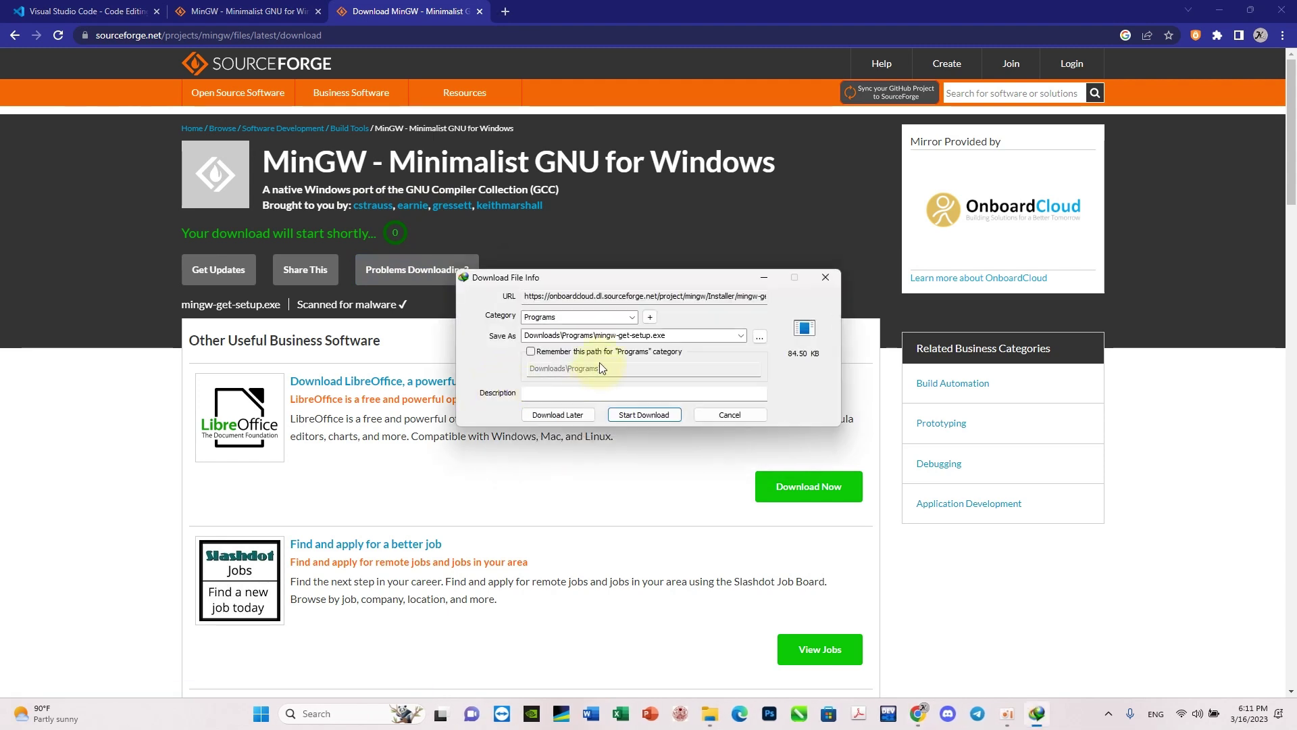
left_click(741, 337)
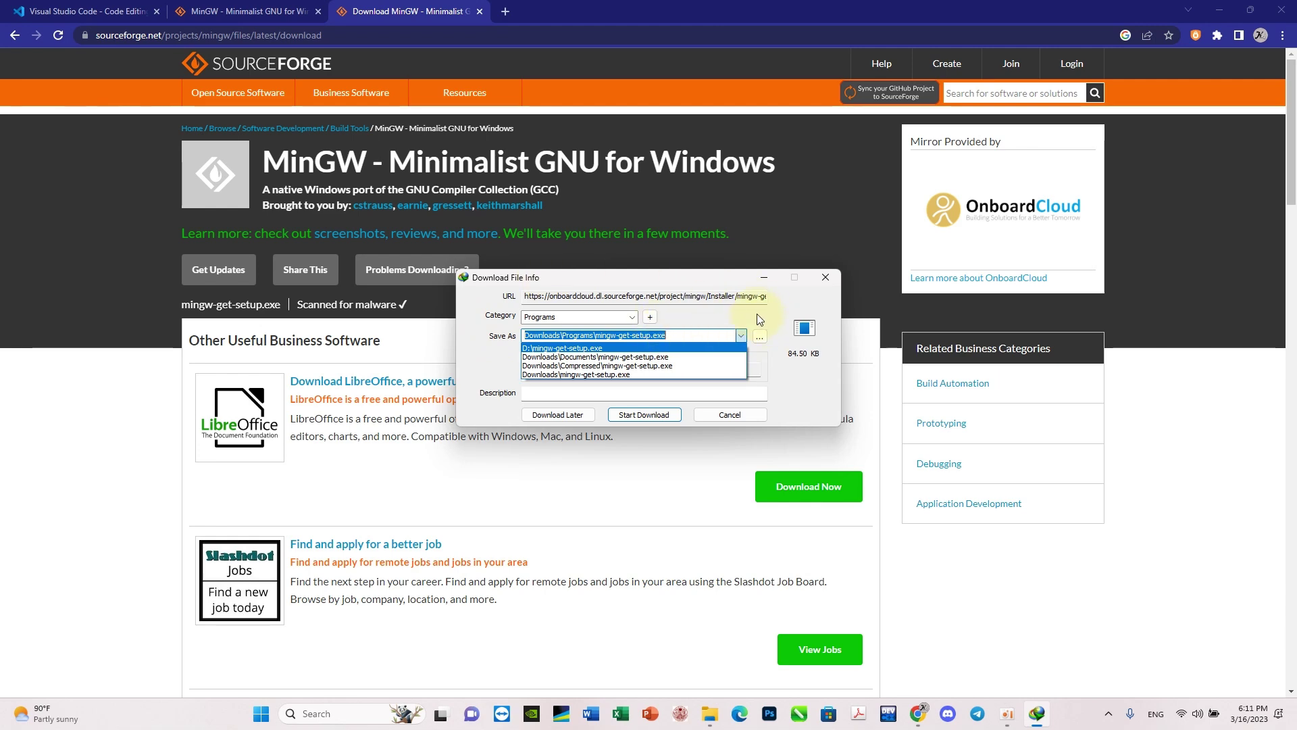
left_click(713, 331)
left_click(741, 337)
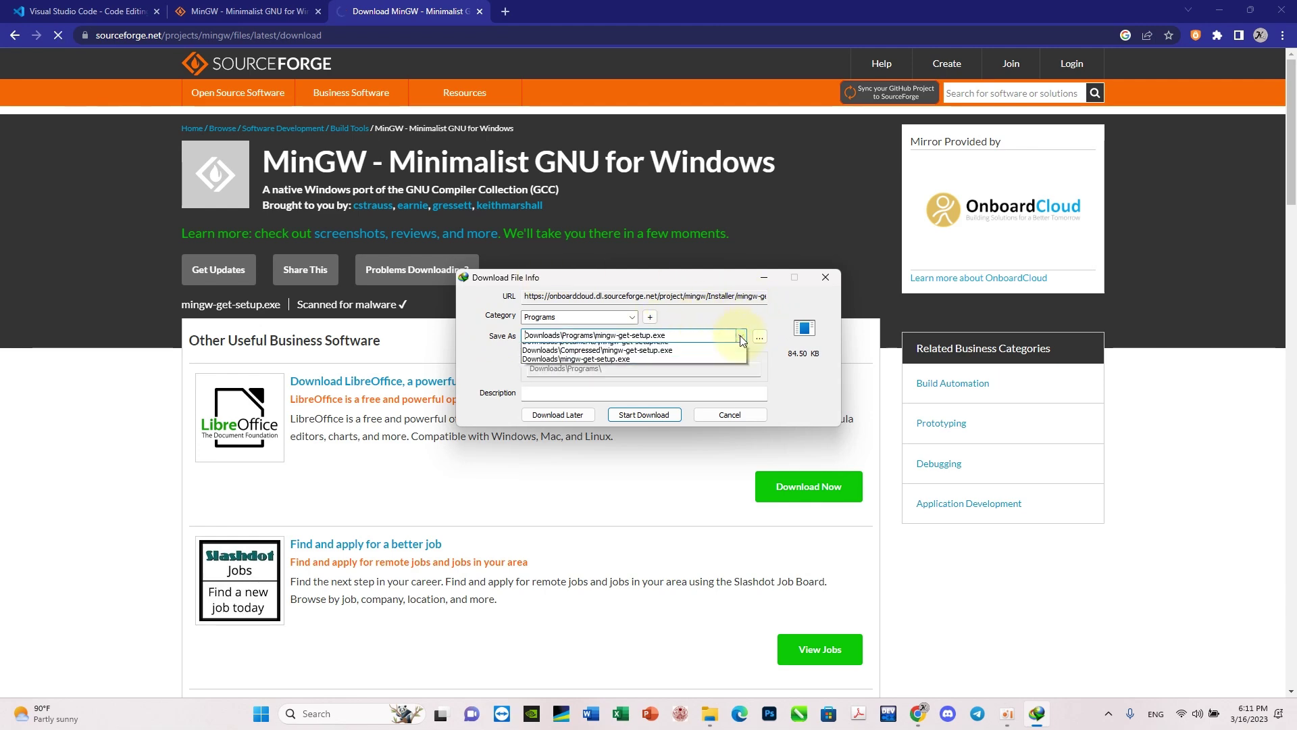
left_click(722, 335)
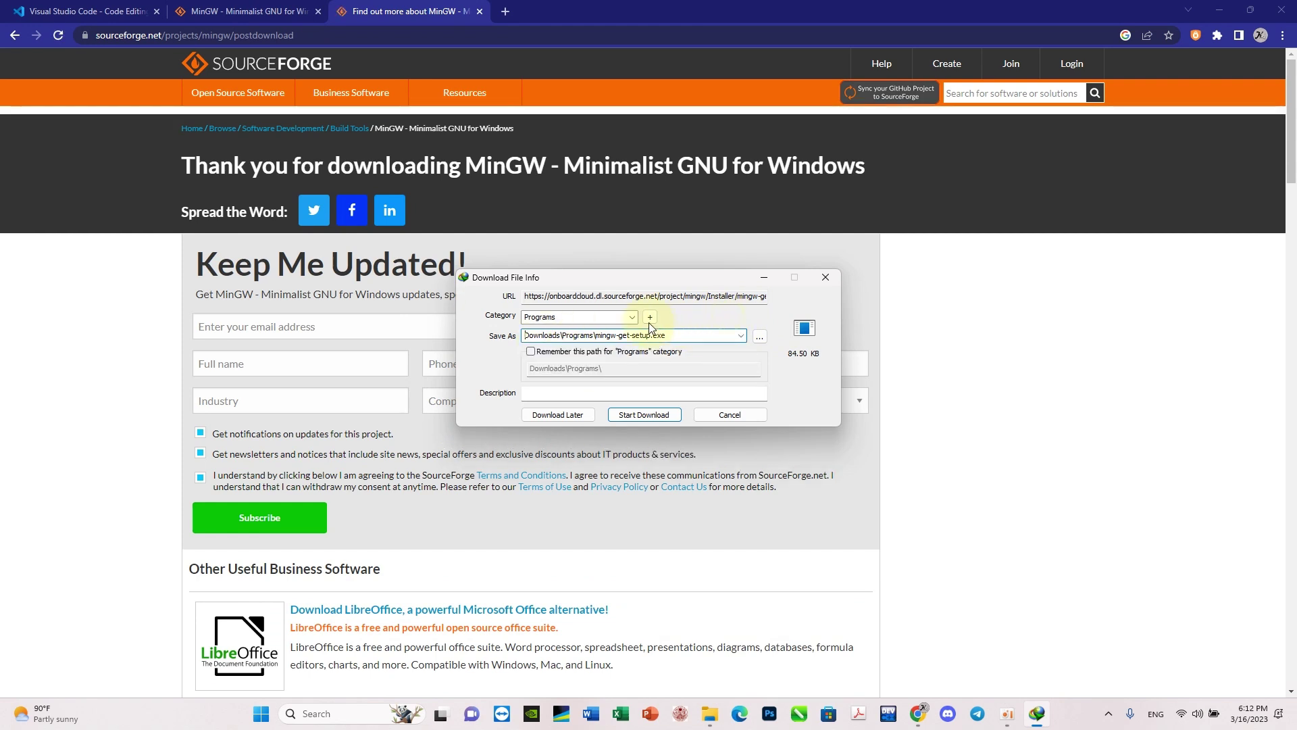
left_click(743, 336)
left_click(703, 331)
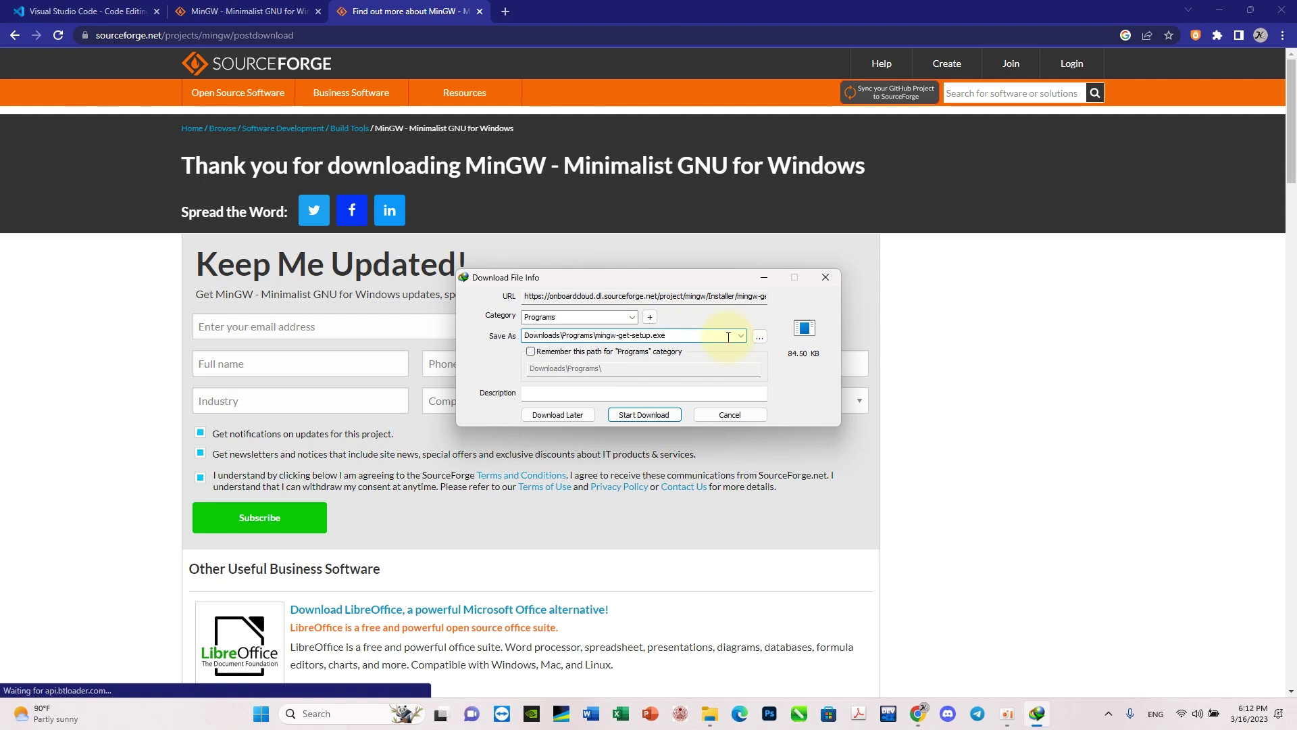
- Download mingw-get-setup.exe and run it to install the MinGW Installation Manager in C:\MinGW with the default preferences
left_click(644, 414)
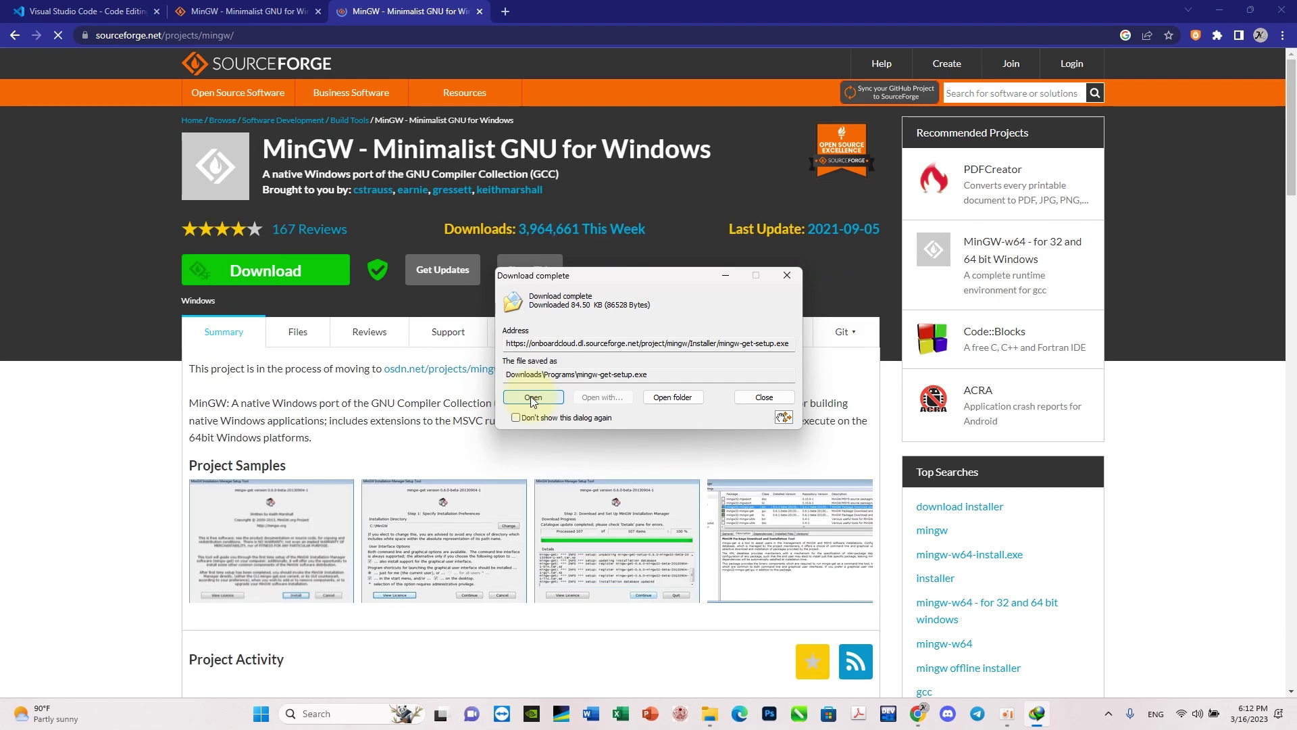
left_click(532, 398)
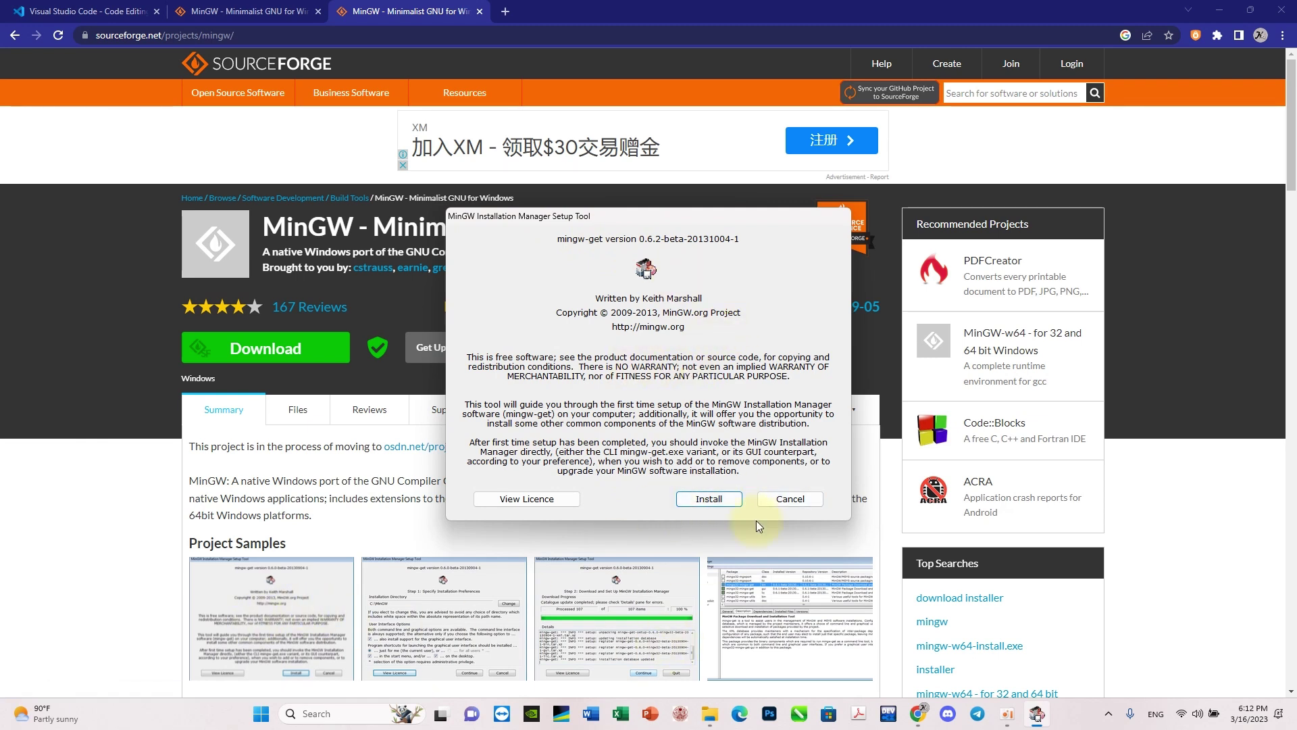
left_click(709, 498)
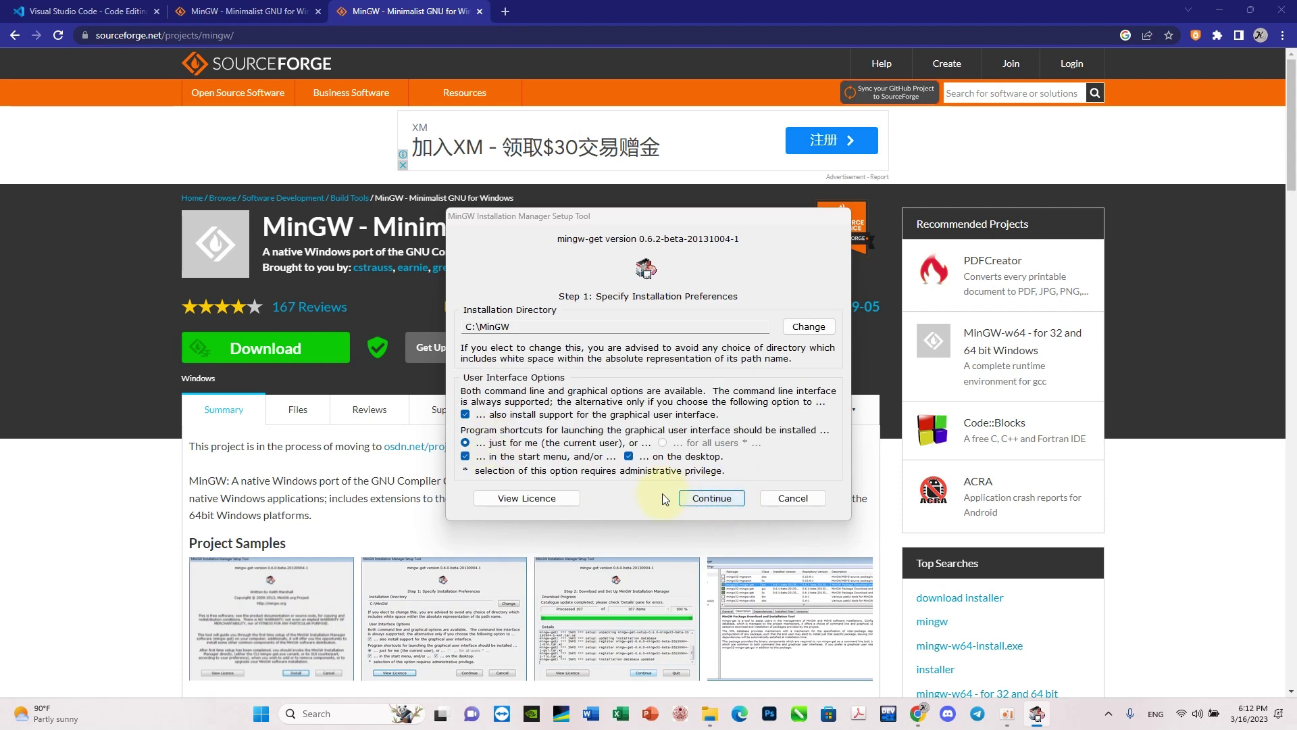
left_click(722, 499)
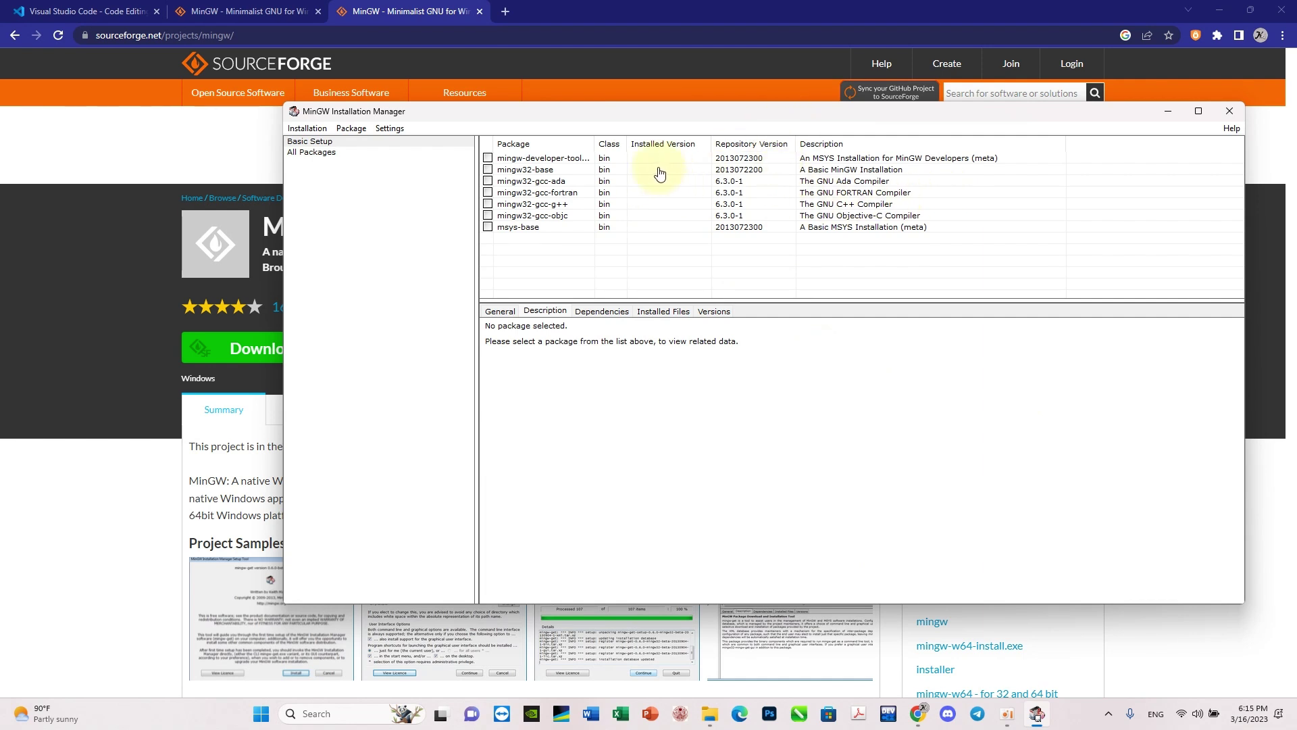
left_click(317, 152)
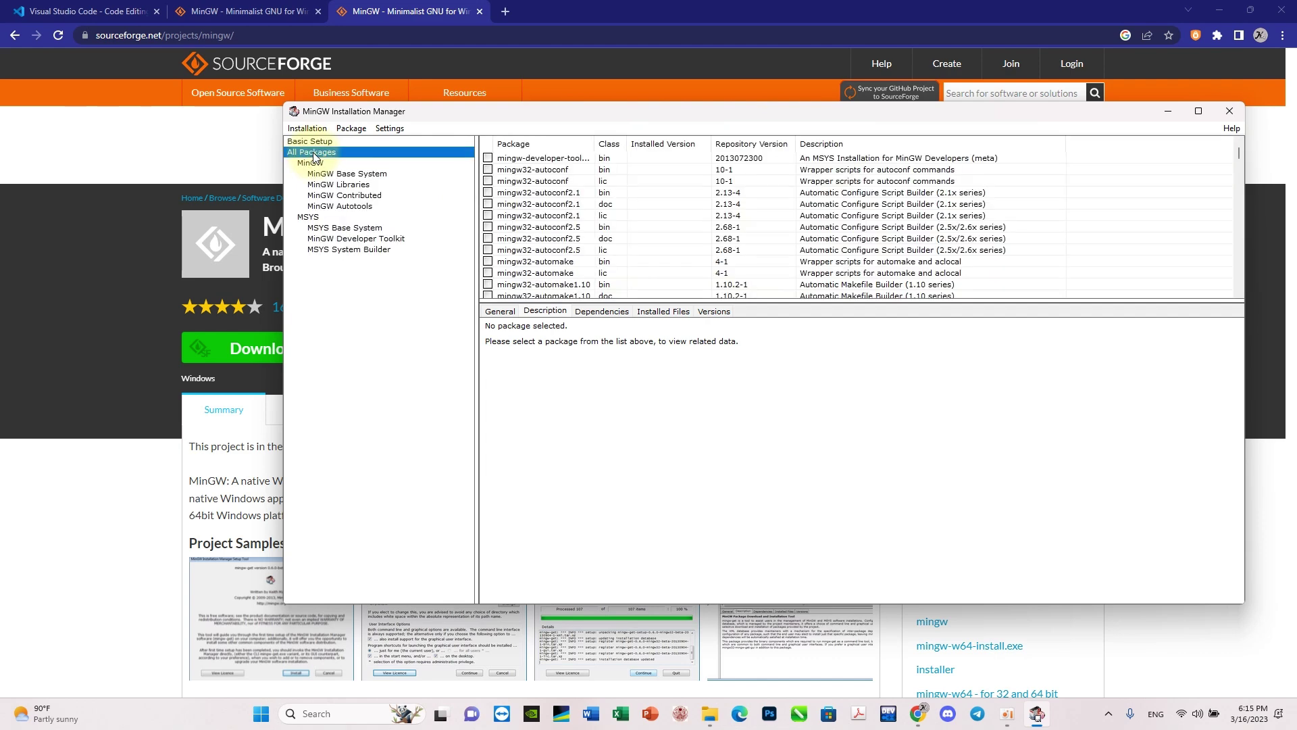
scroll(551, 249, "down", 10)
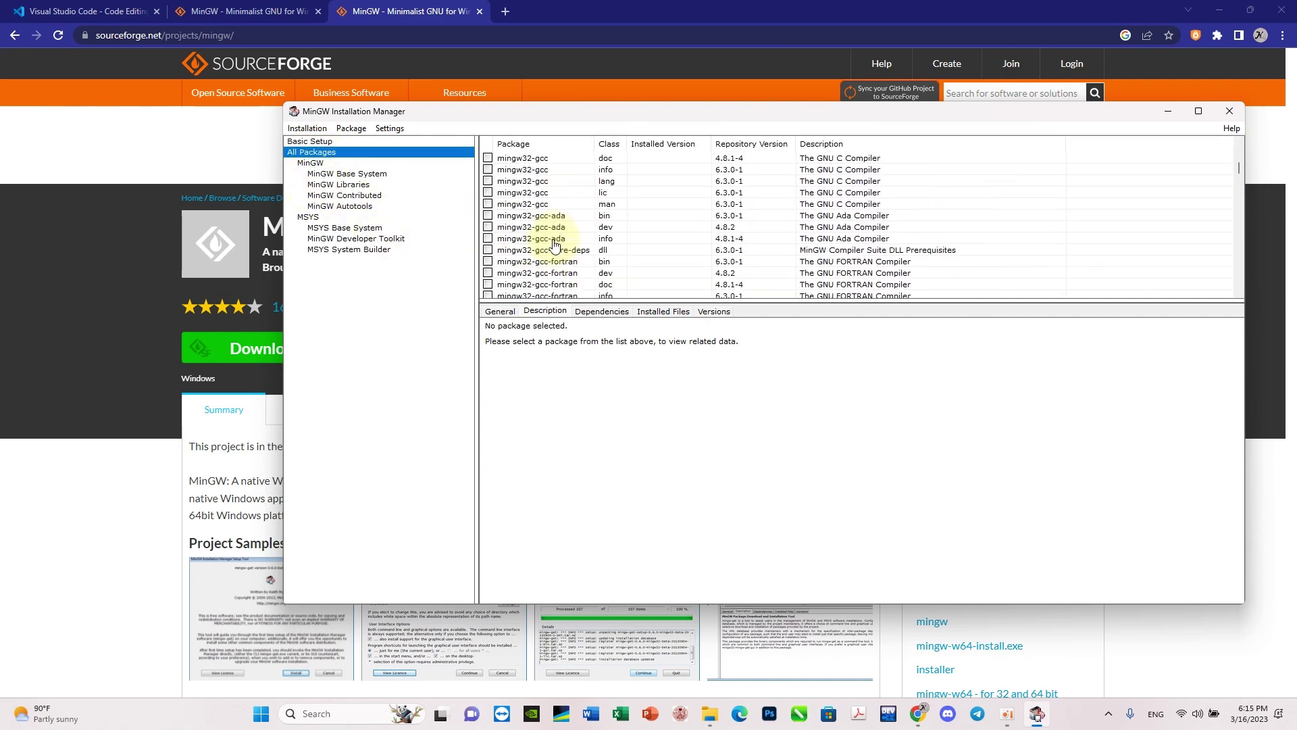
left_click(304, 141)
- Mark the MinGW developer toolkit, mingw32-base and mingw32-gcc-ada packages of the Basic Setup for installation
left_click(488, 158)
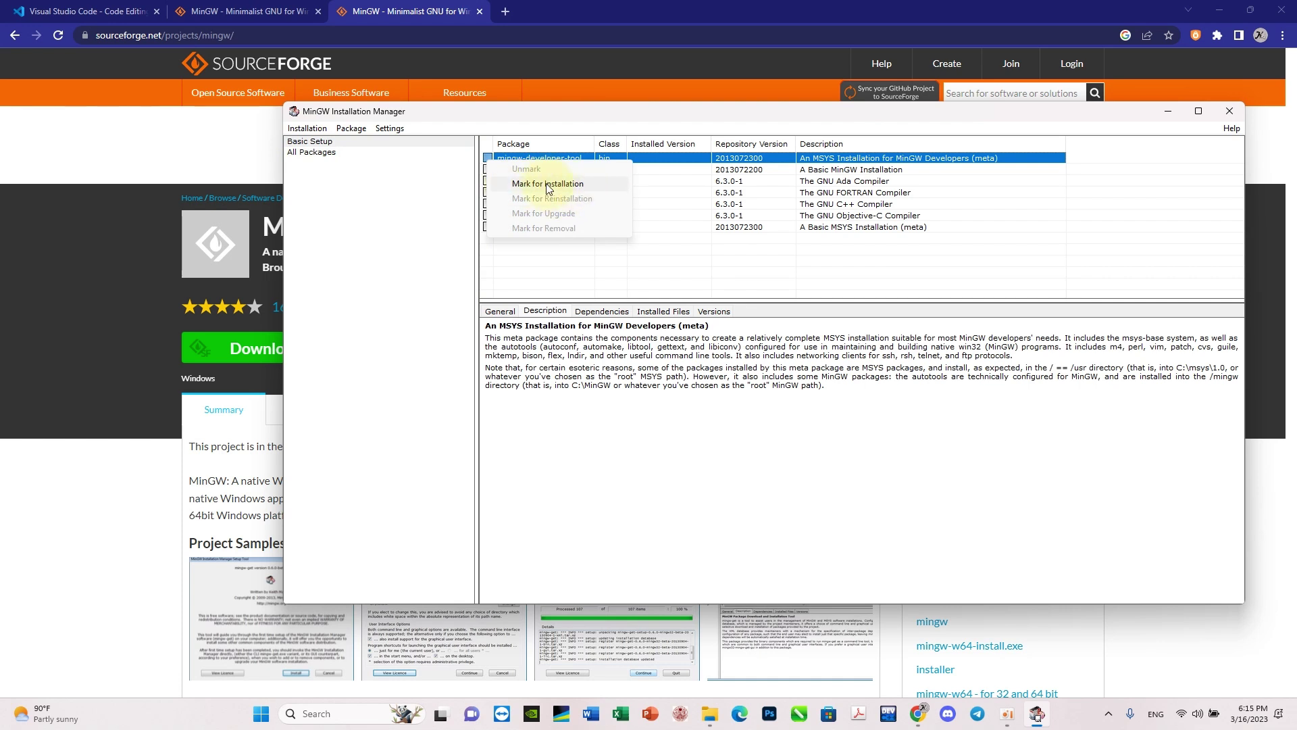
left_click(510, 183)
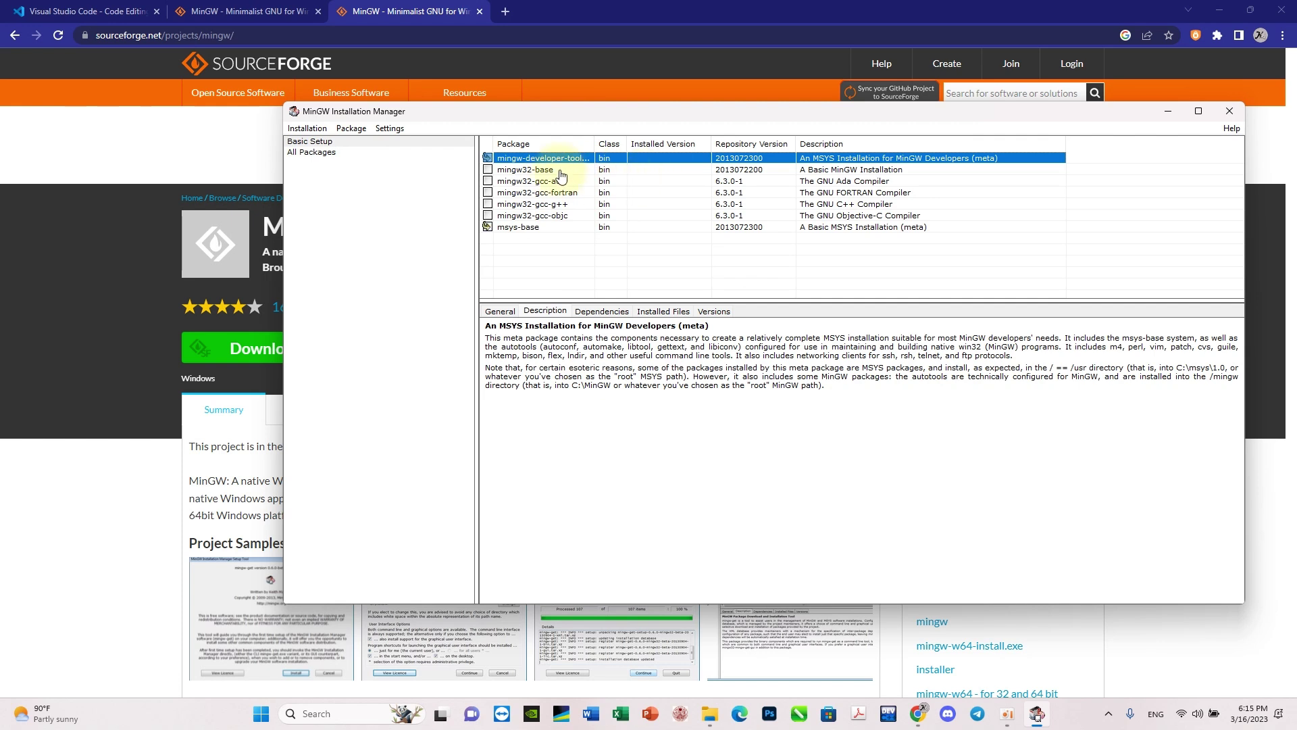
left_click(487, 171)
left_click(544, 188)
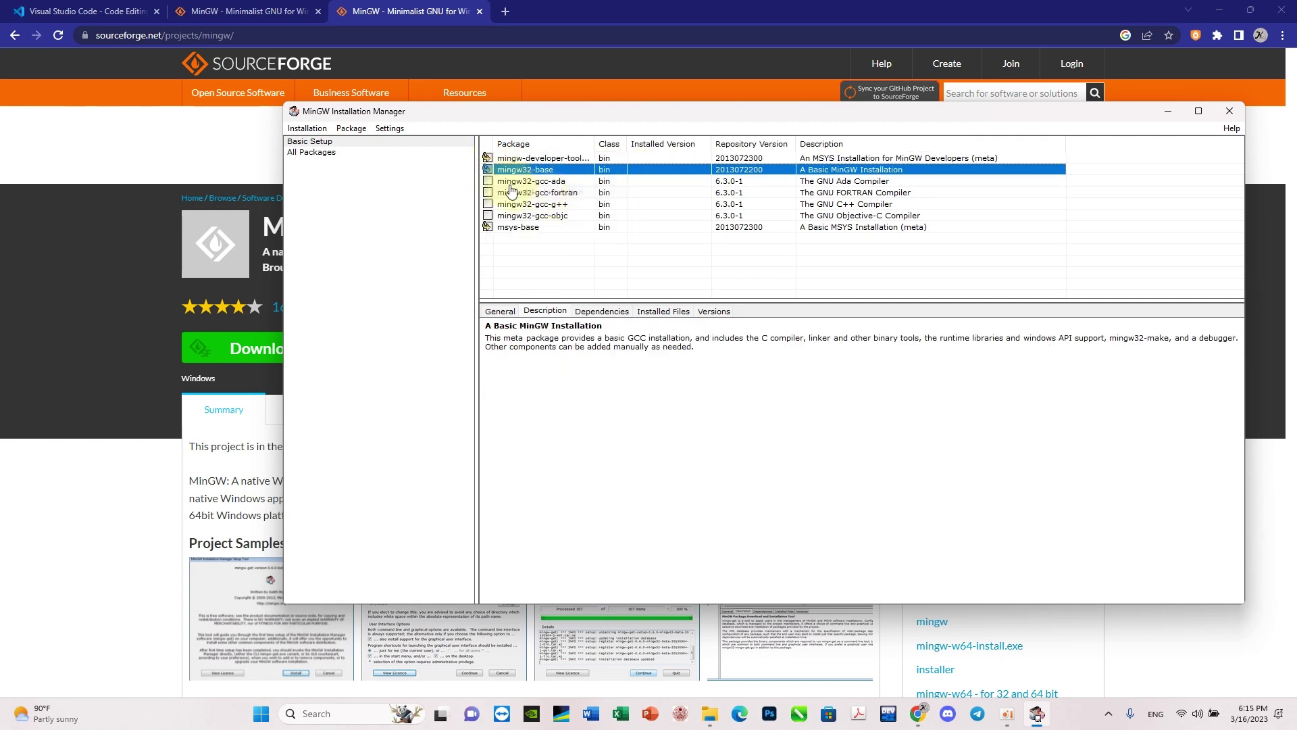
left_click(485, 183)
left_click(485, 183)
left_click(548, 204)
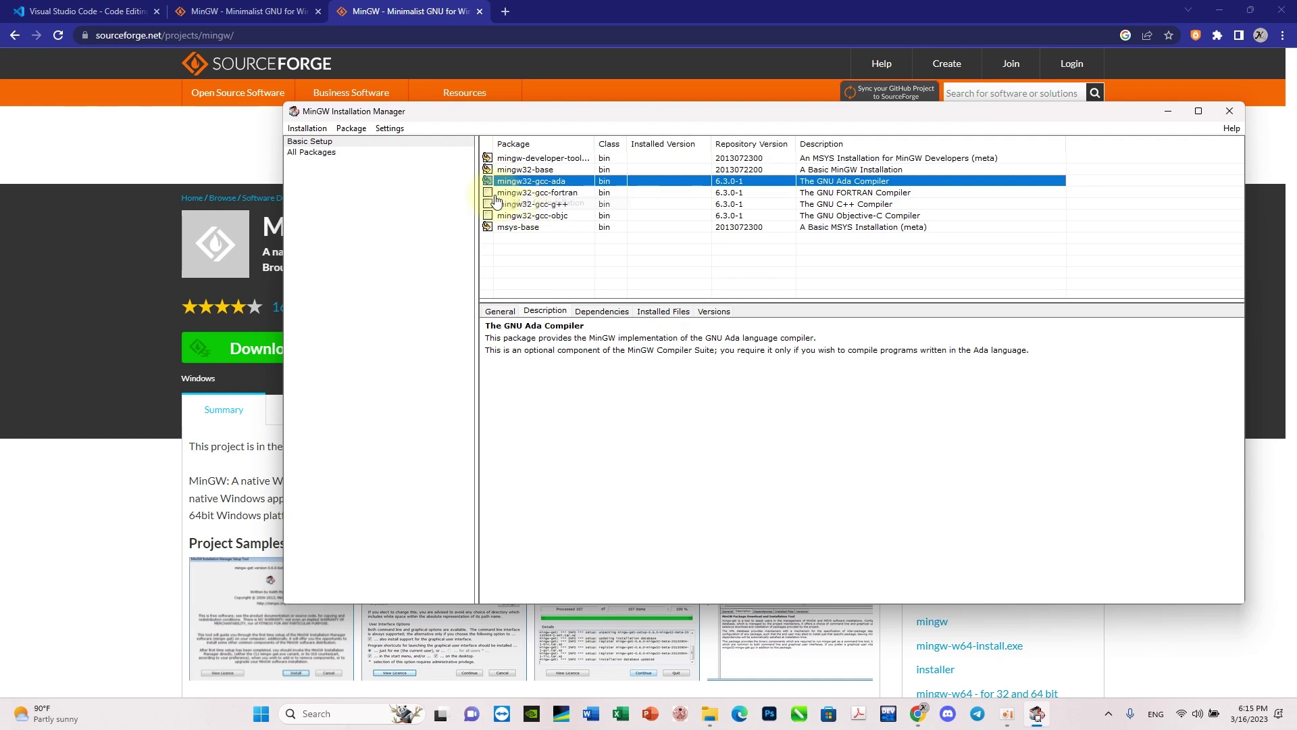
- Mark the mingw32-gcc-fortran, mingw32-gcc-g++ and mingw32-gcc-objc packages for installation
left_click(487, 194)
left_click(546, 216)
left_click(487, 204)
left_click(547, 227)
left_click(487, 216)
left_click(548, 227)
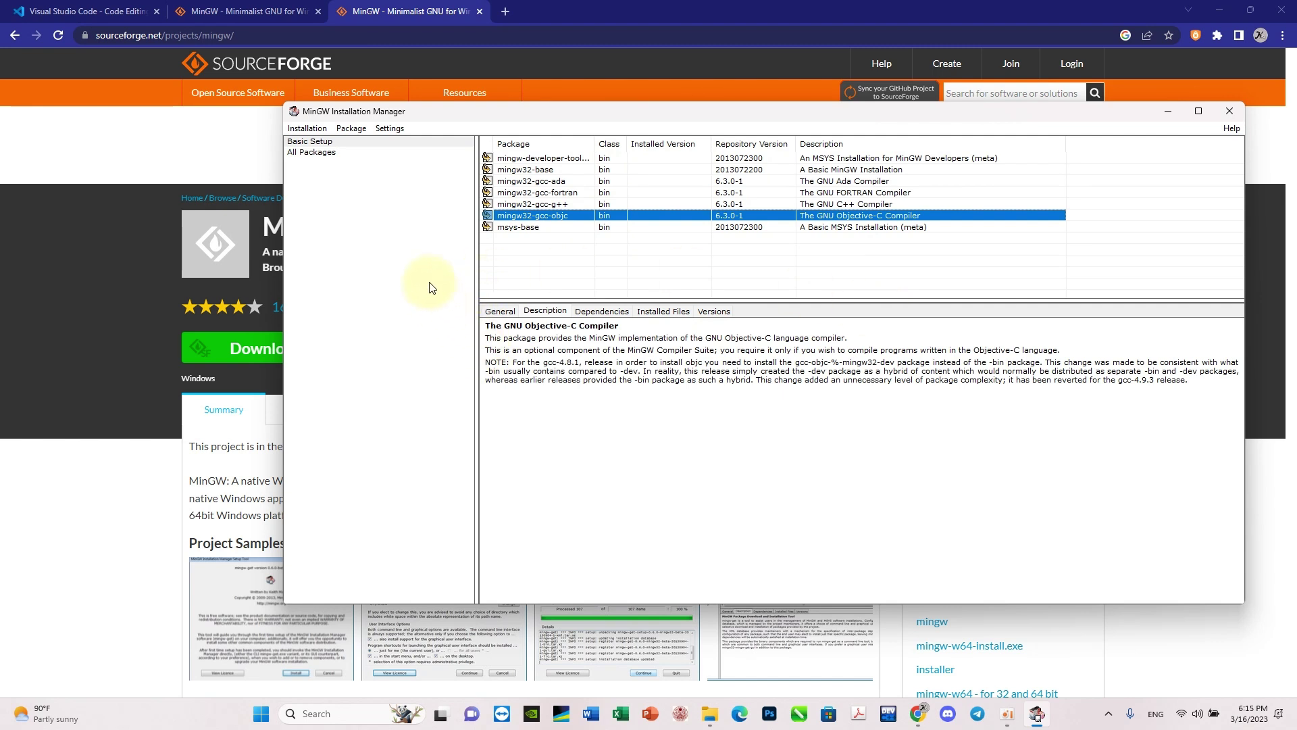
- Apply the scheduled package changes to install all marked packages, and close the MinGW Installation Manager
left_click(317, 141)
left_click(307, 128)
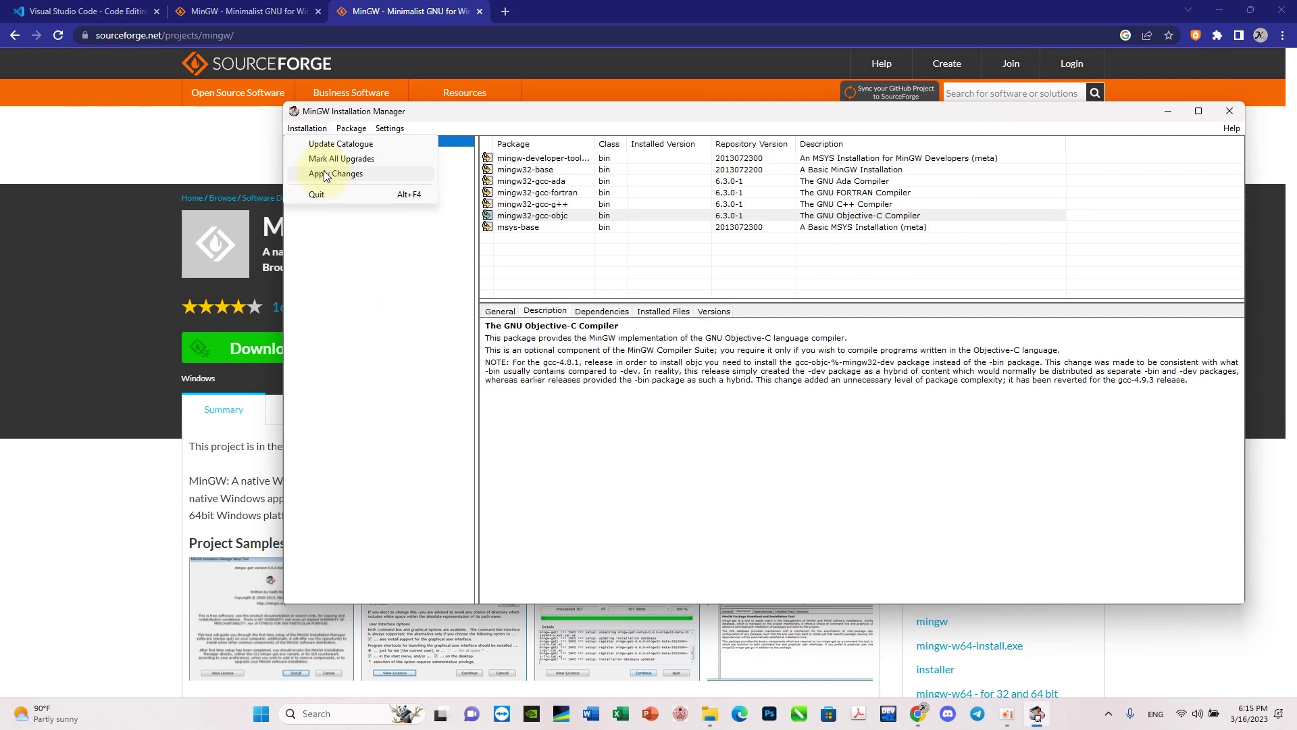
left_click(325, 174)
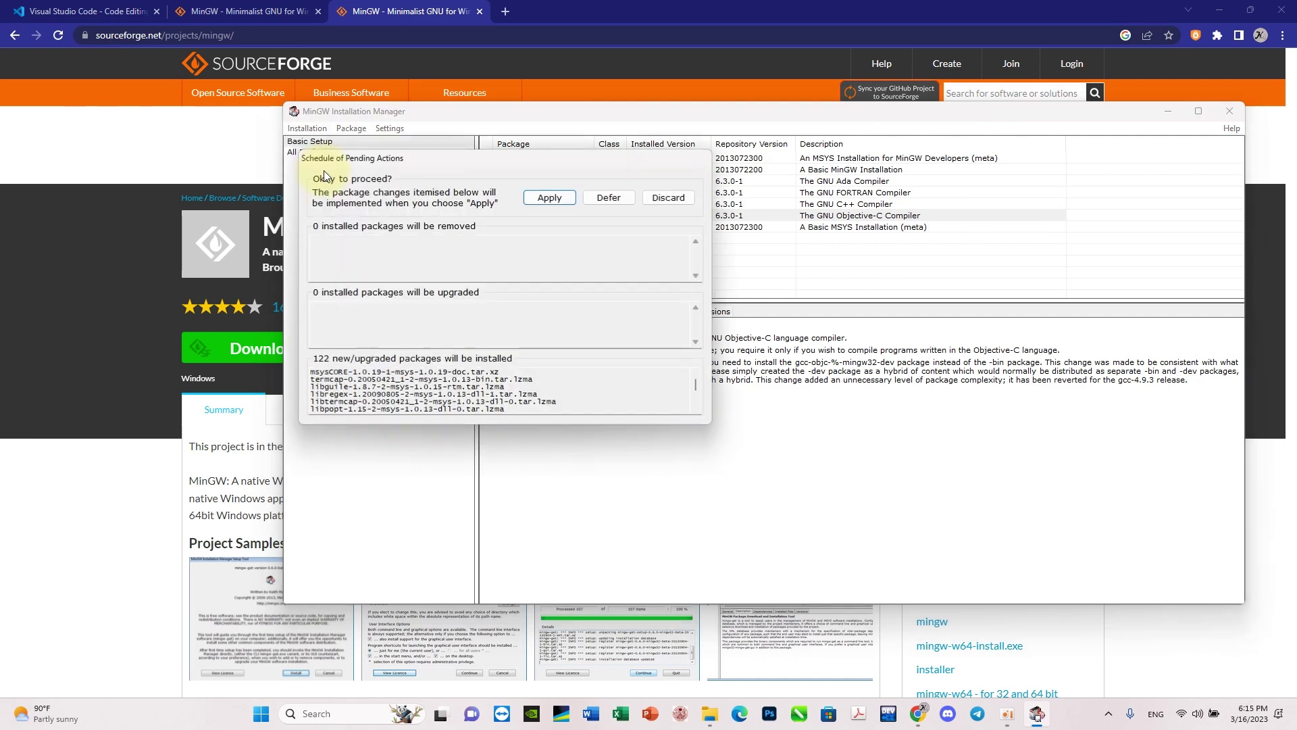
left_click(547, 198)
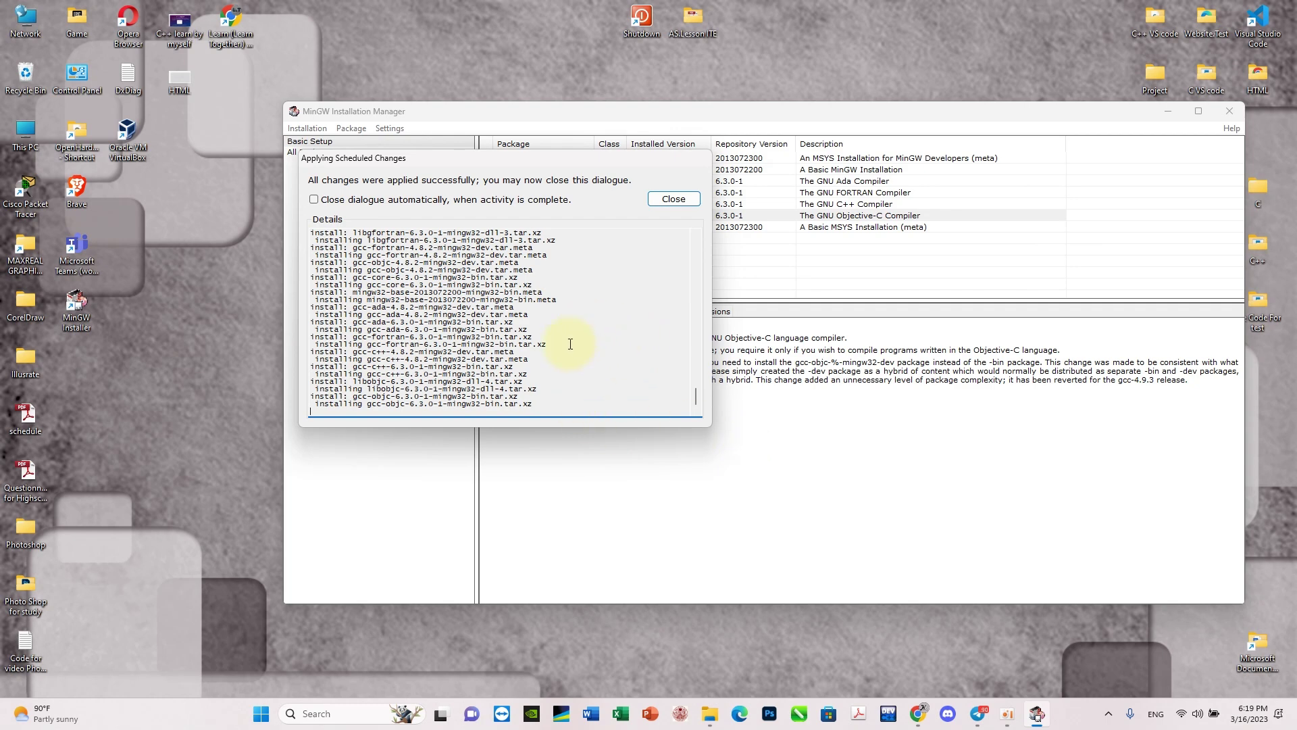
left_click(671, 202)
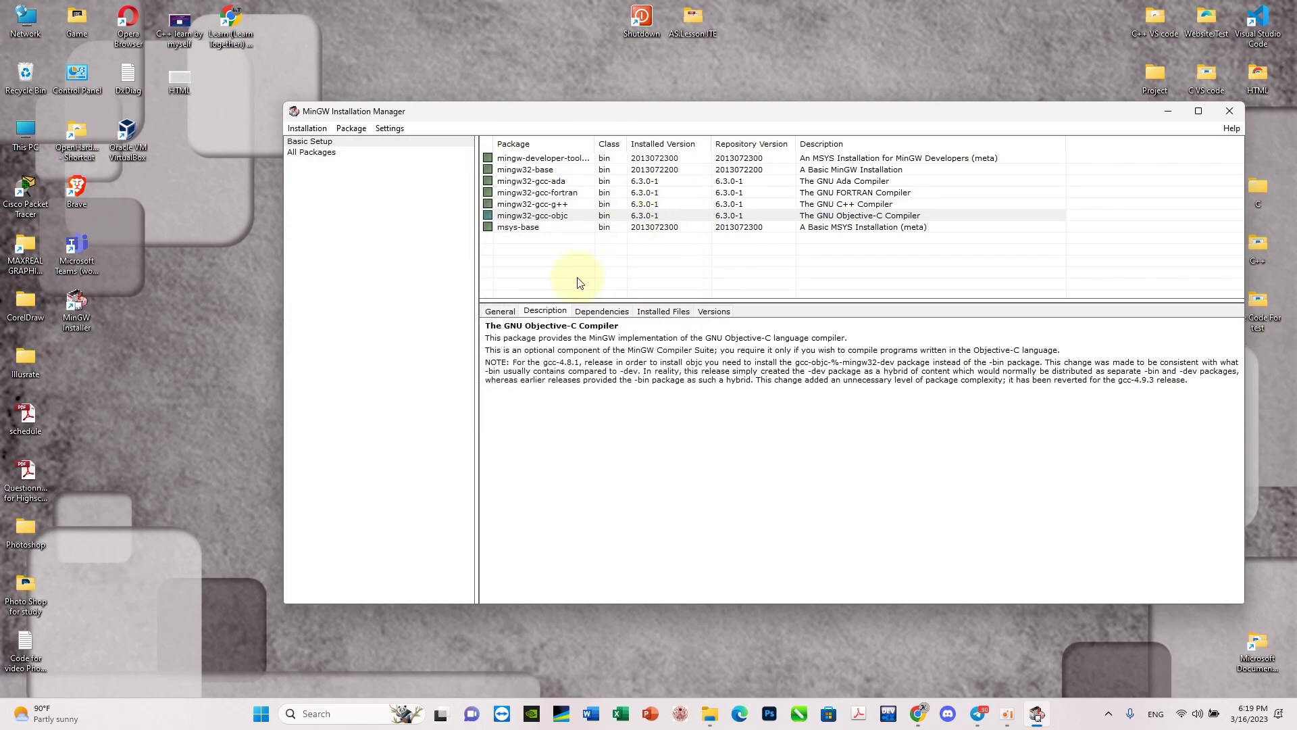
left_click(1230, 112)
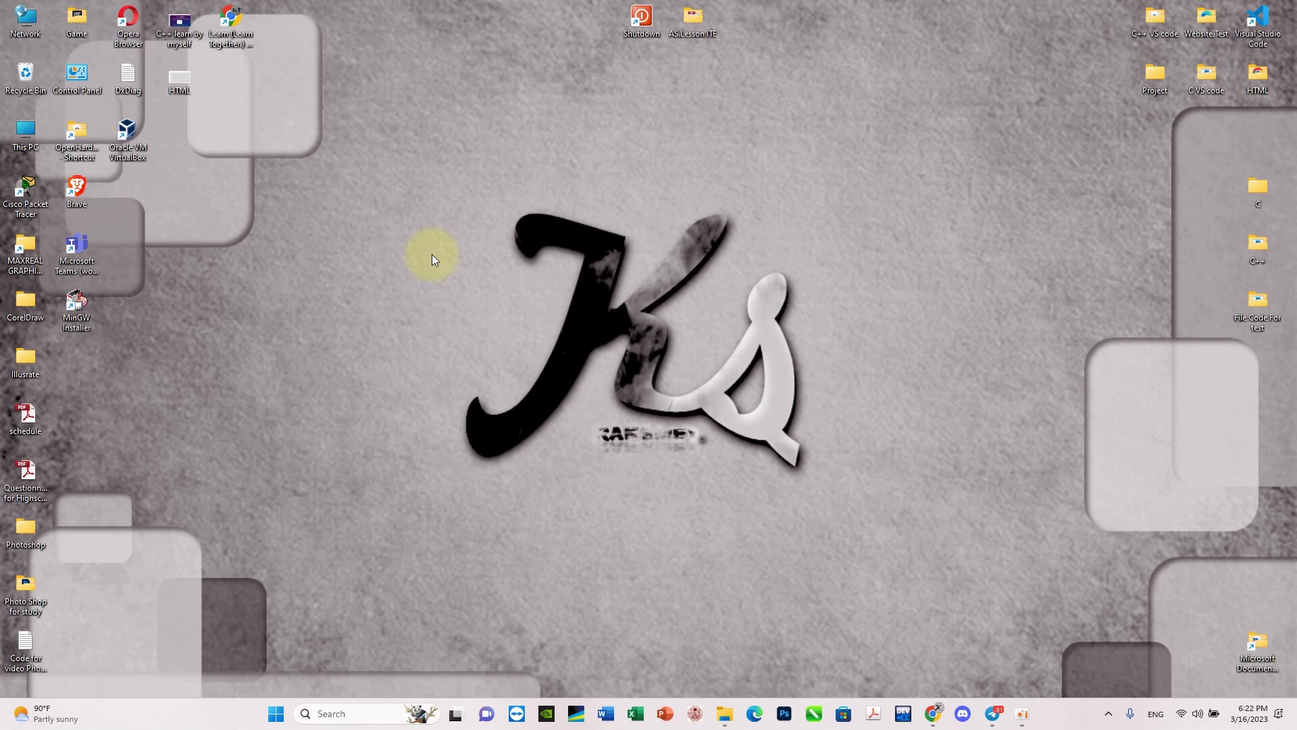
left_click(366, 713)
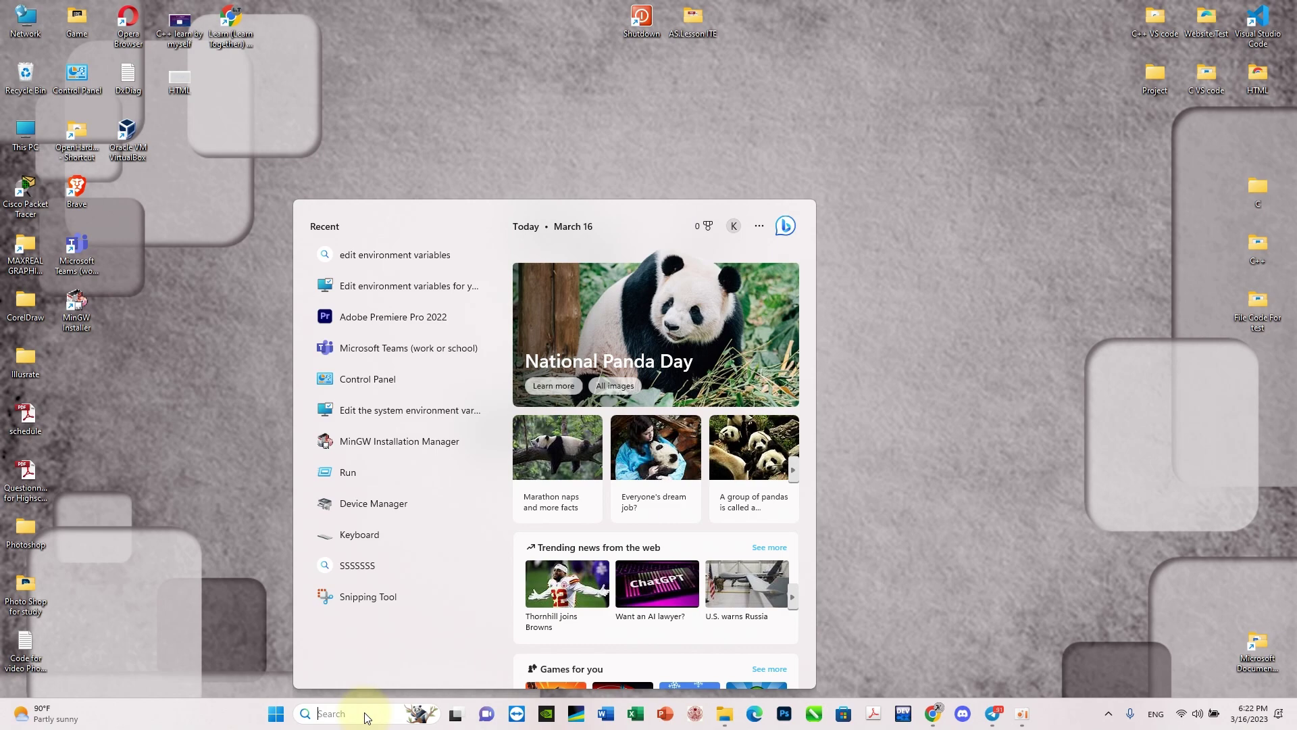
left_click(875, 585)
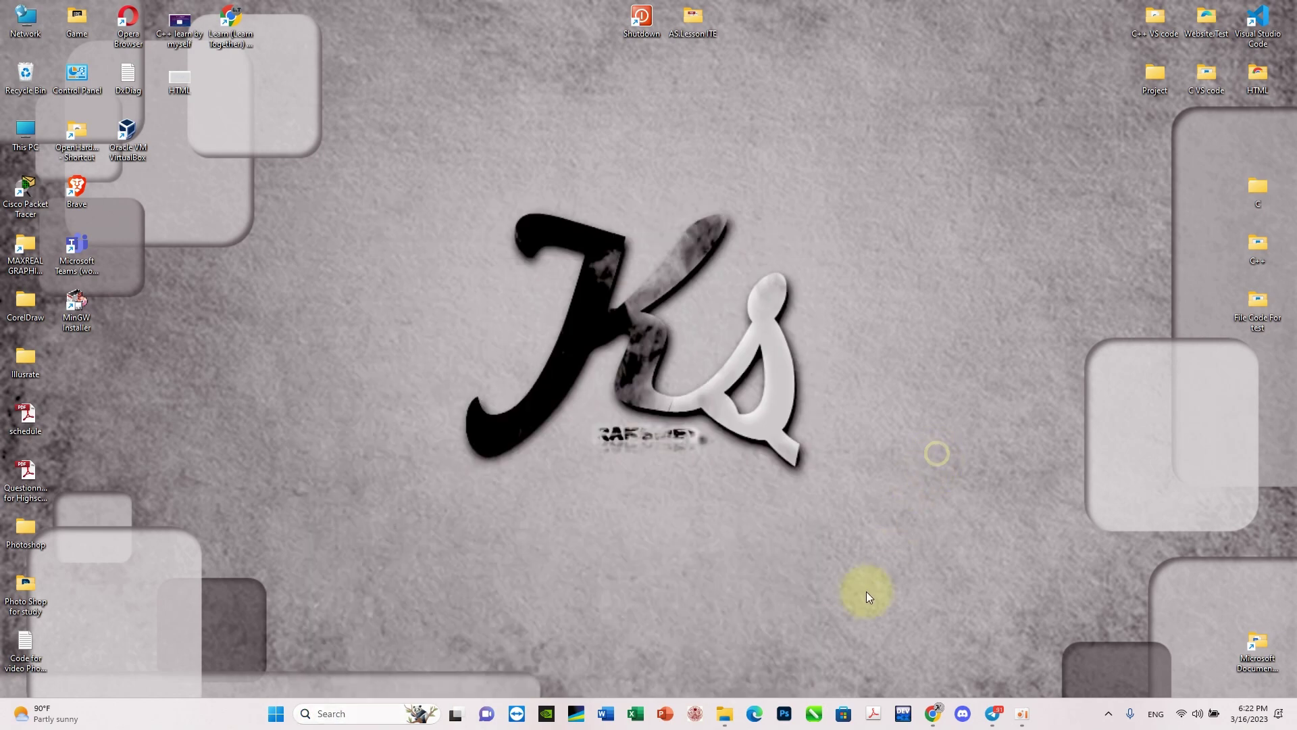
- Browse to the C:\MinGW\bin folder in File Explorer, copy its path and close the window
left_click(726, 715)
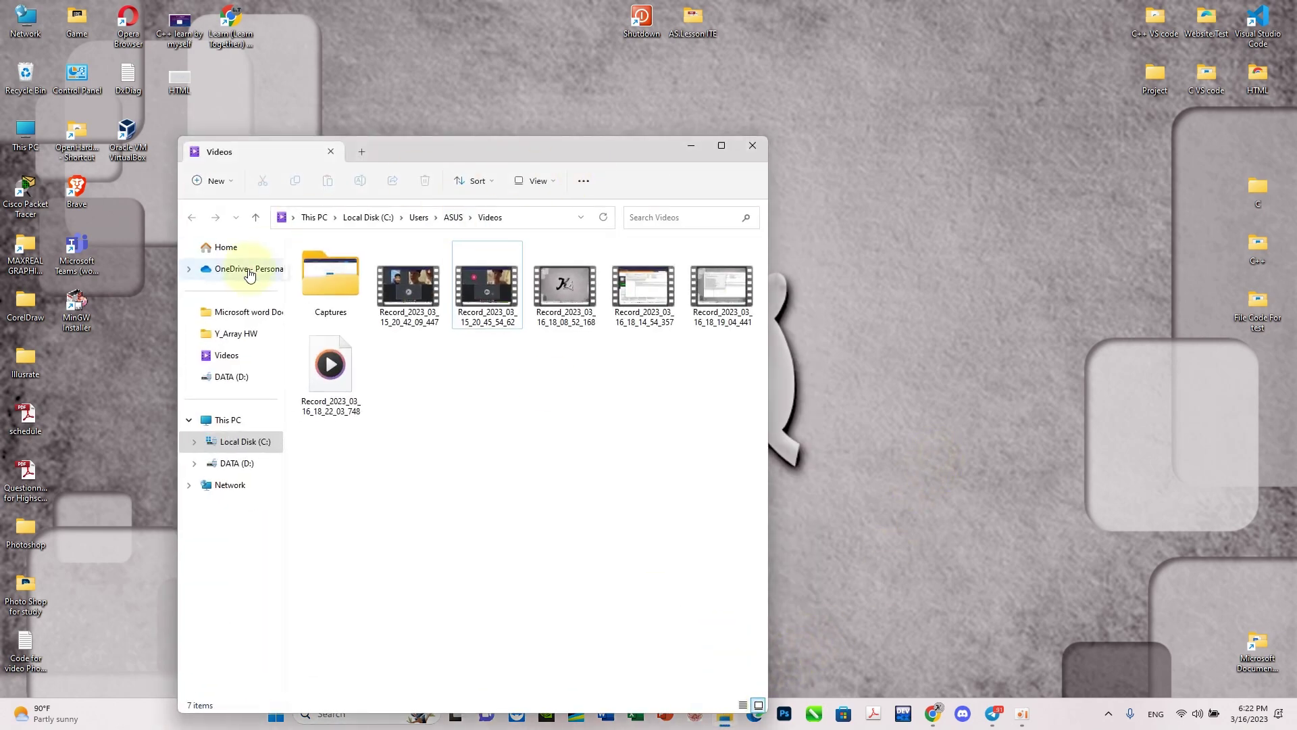
left_click(255, 218)
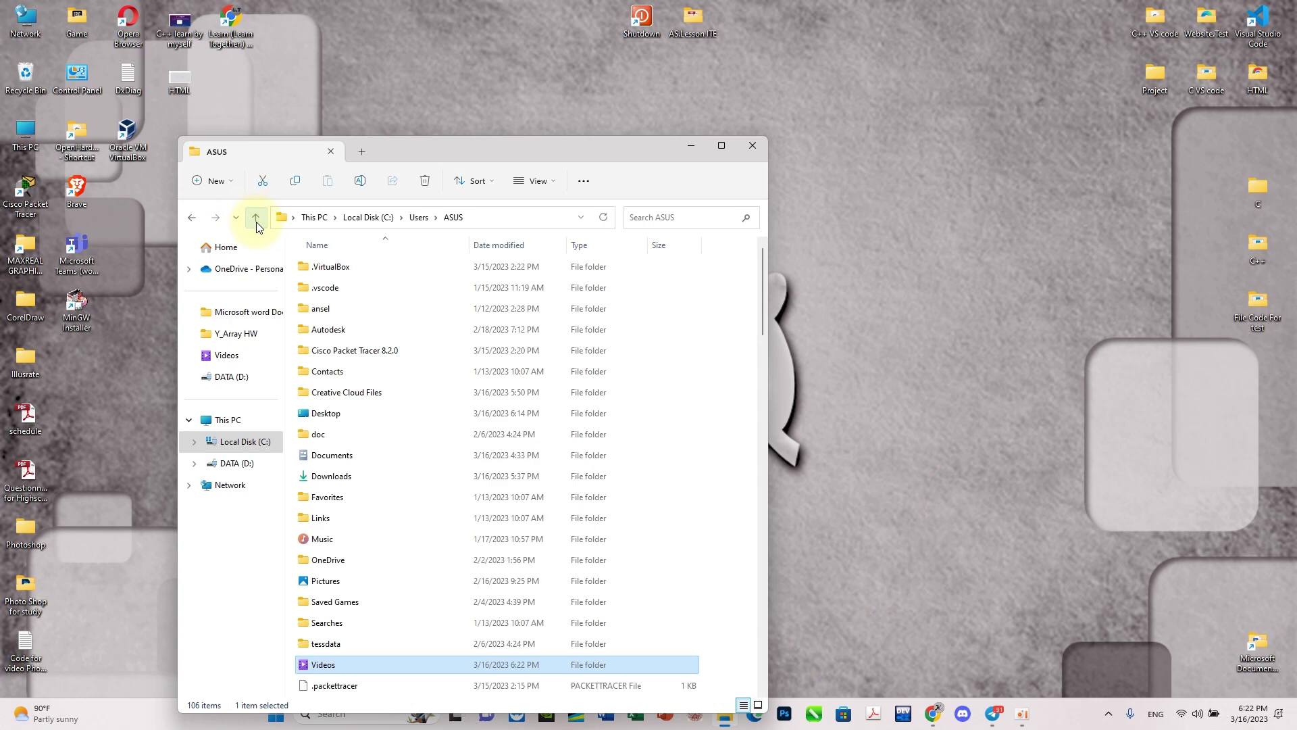
left_click(191, 216)
left_click(229, 441)
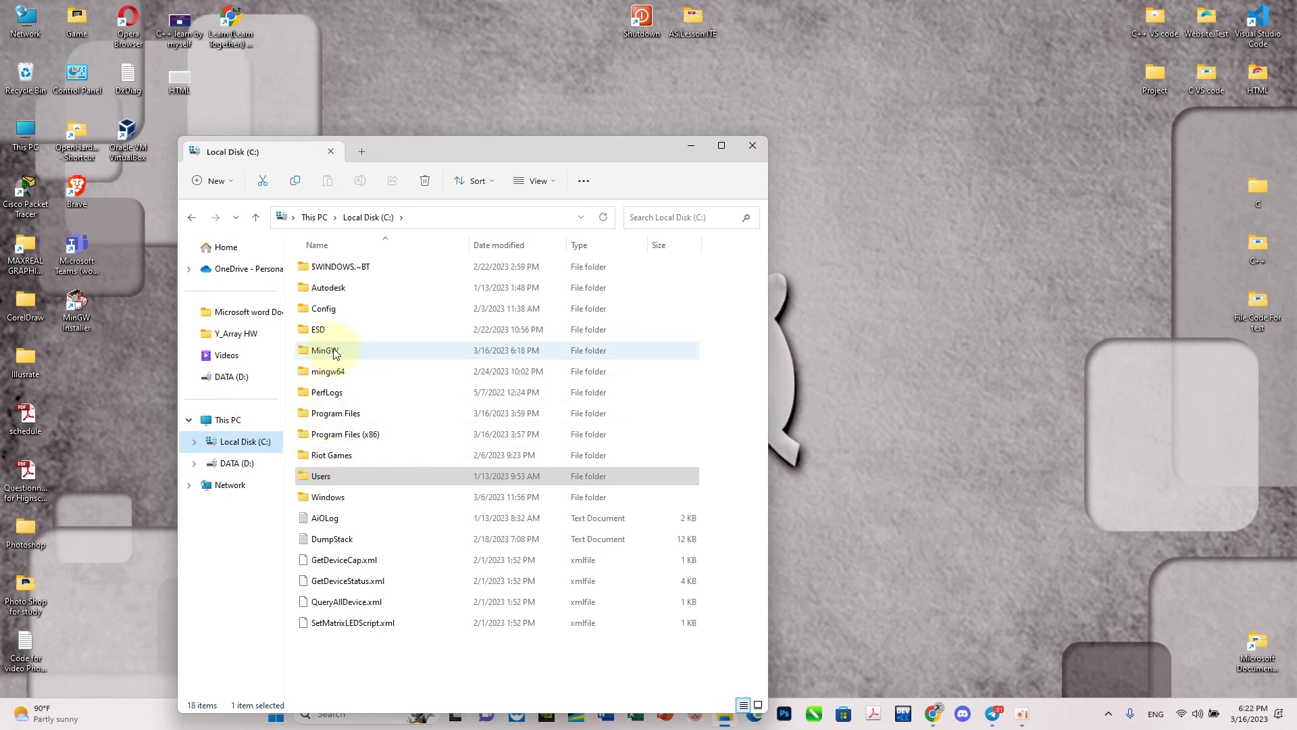
left_click(399, 358)
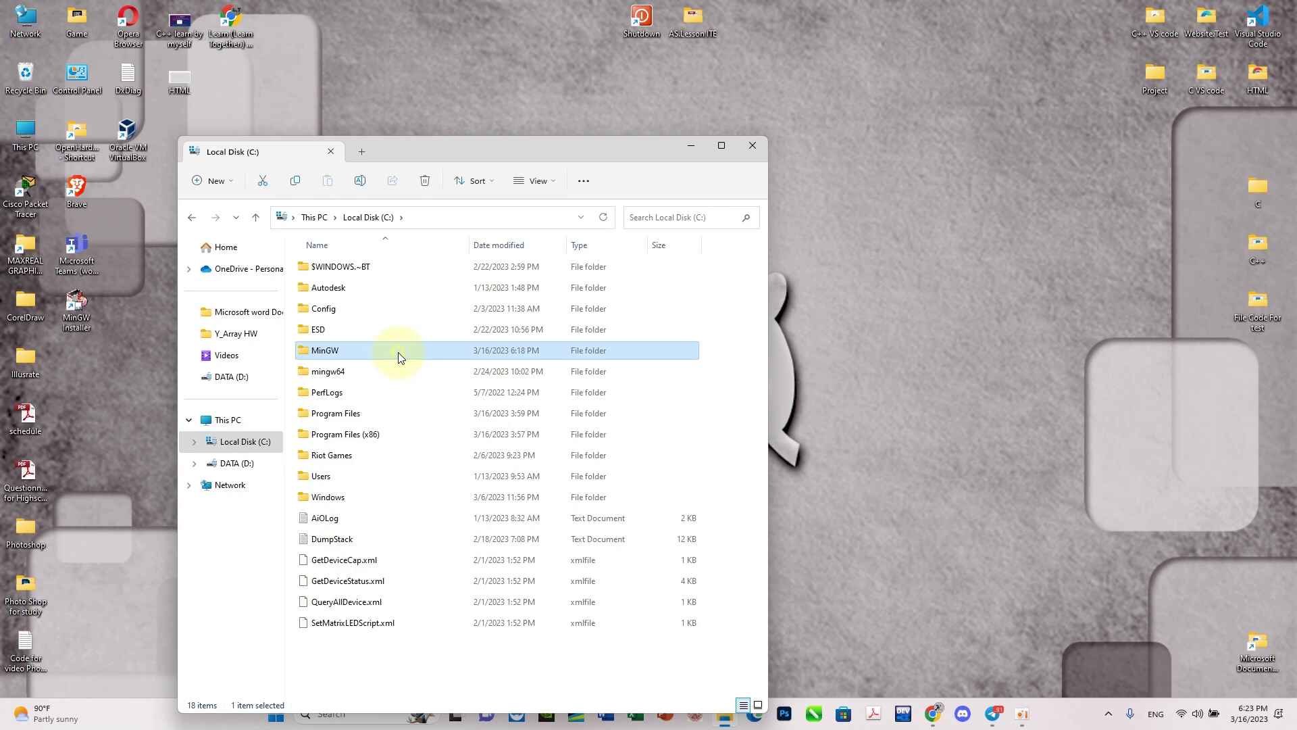
double_click(399, 351)
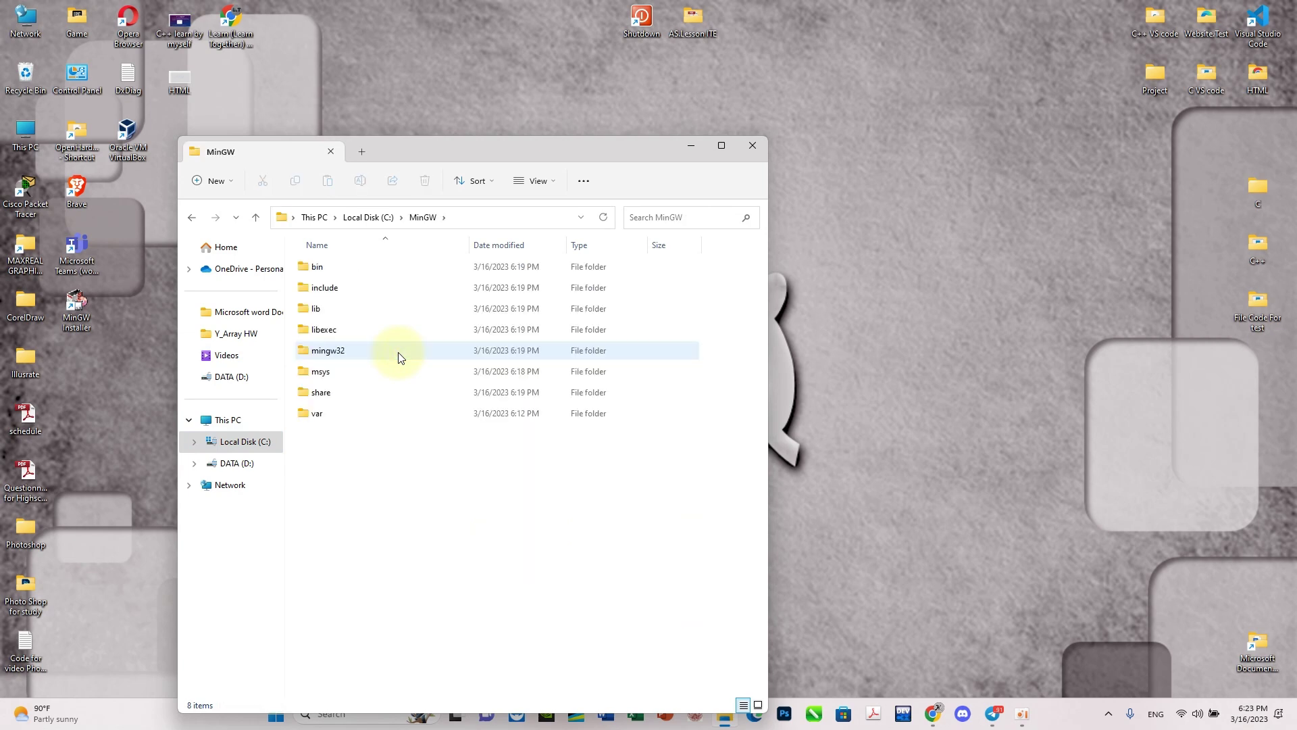
double_click(344, 270)
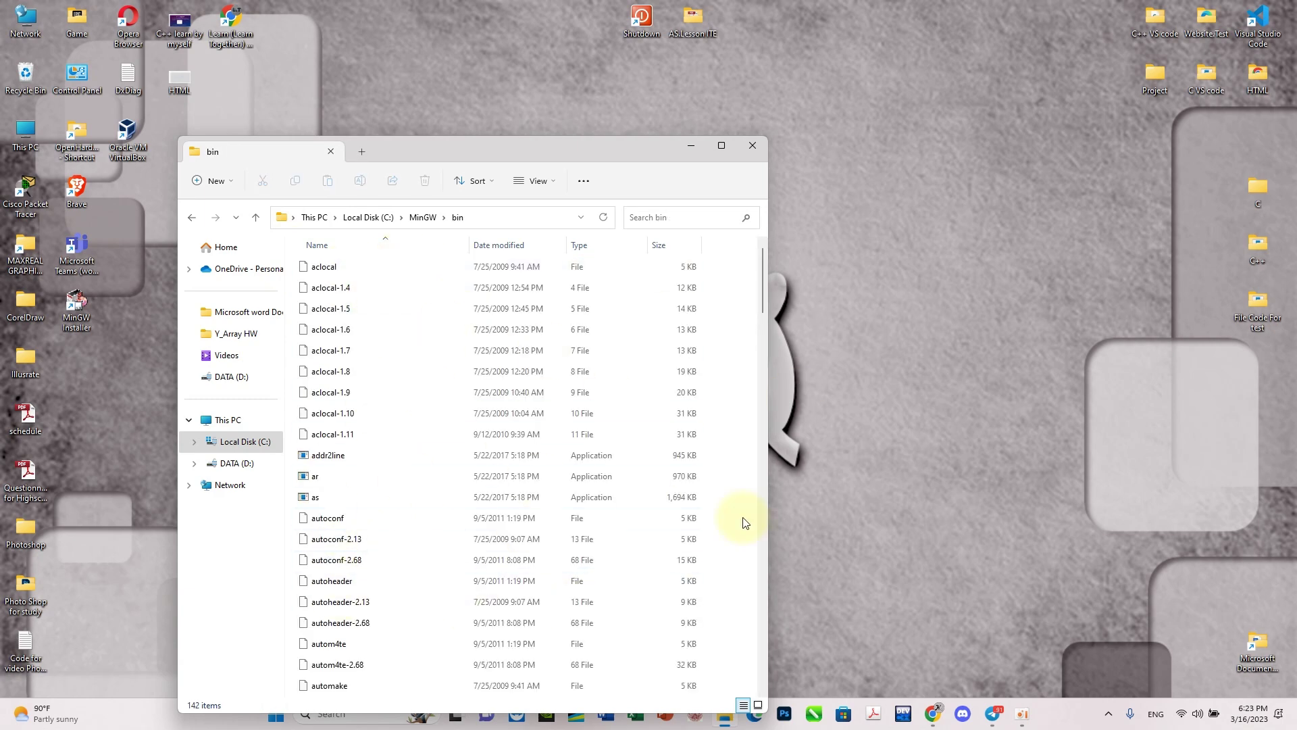
left_click(519, 217)
key("ctrl+c")
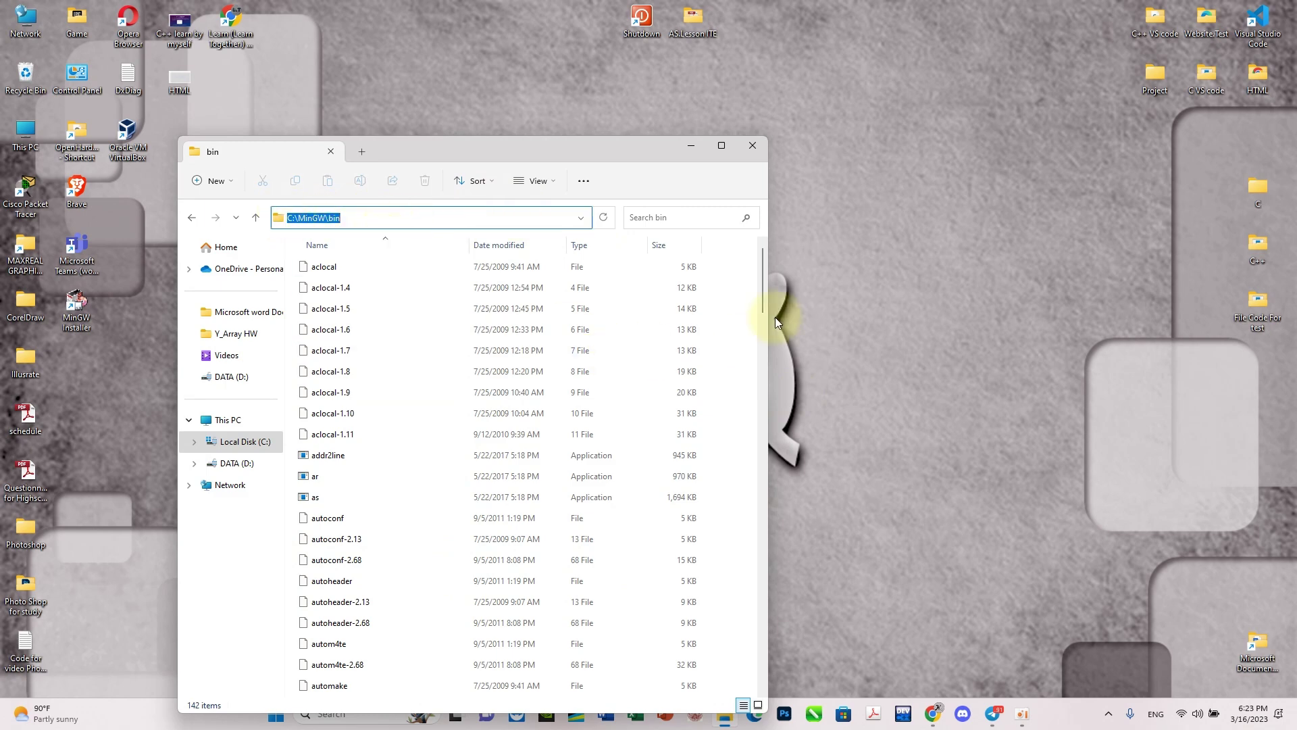
left_click(740, 148)
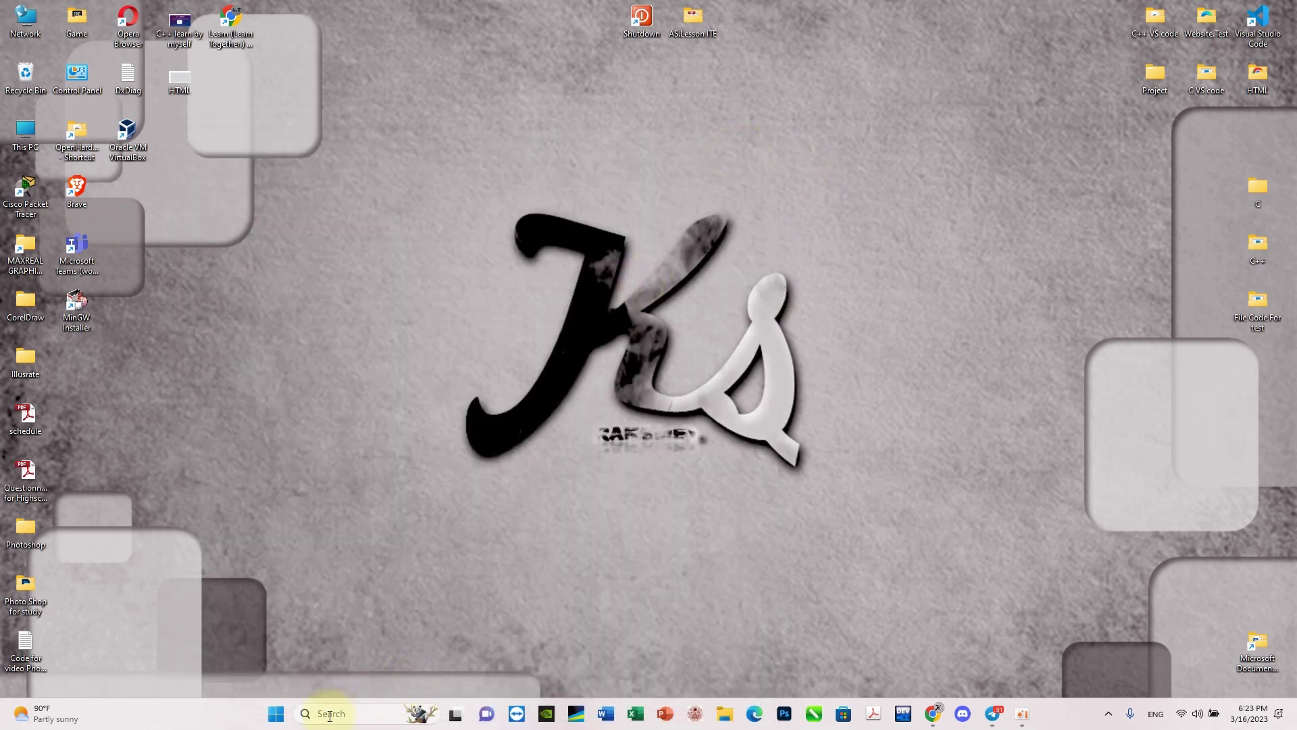
- Open the system environment variables and add the copied C:\MinGW\bin path as a new entry in the user Path variable
left_click(329, 714)
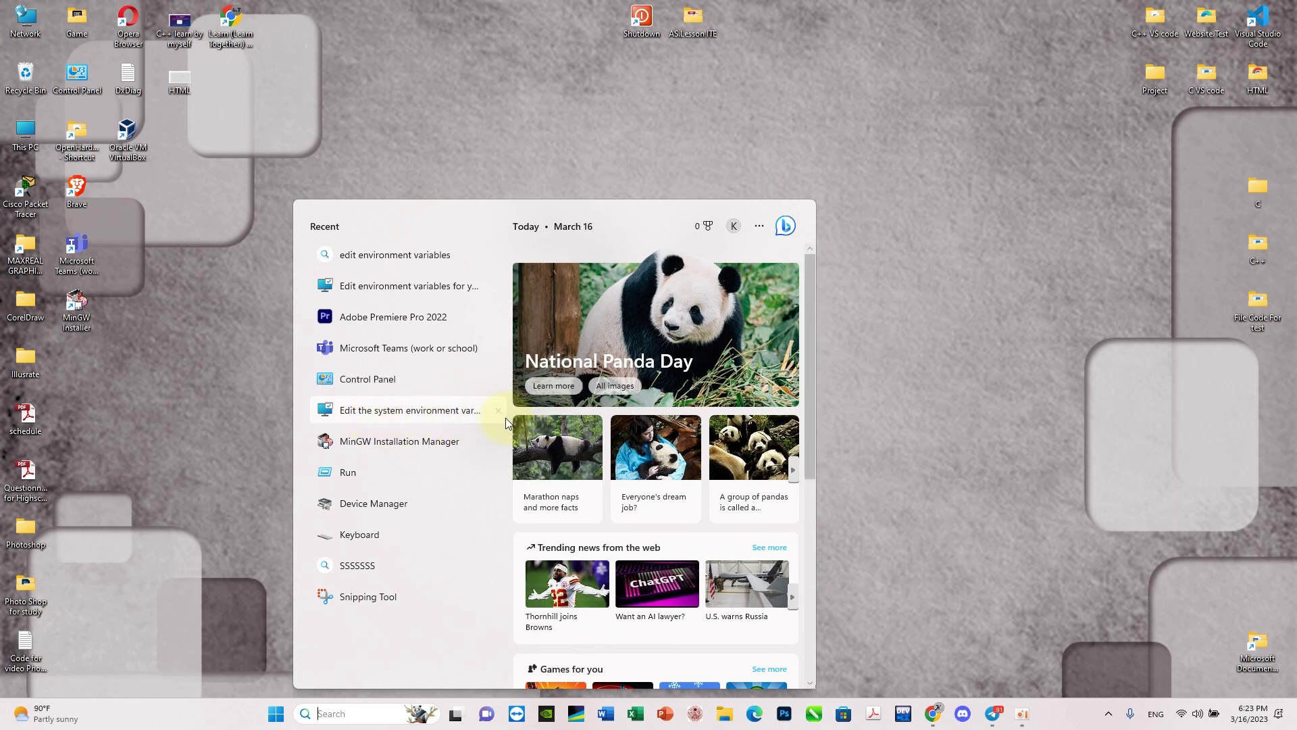
left_click(383, 413)
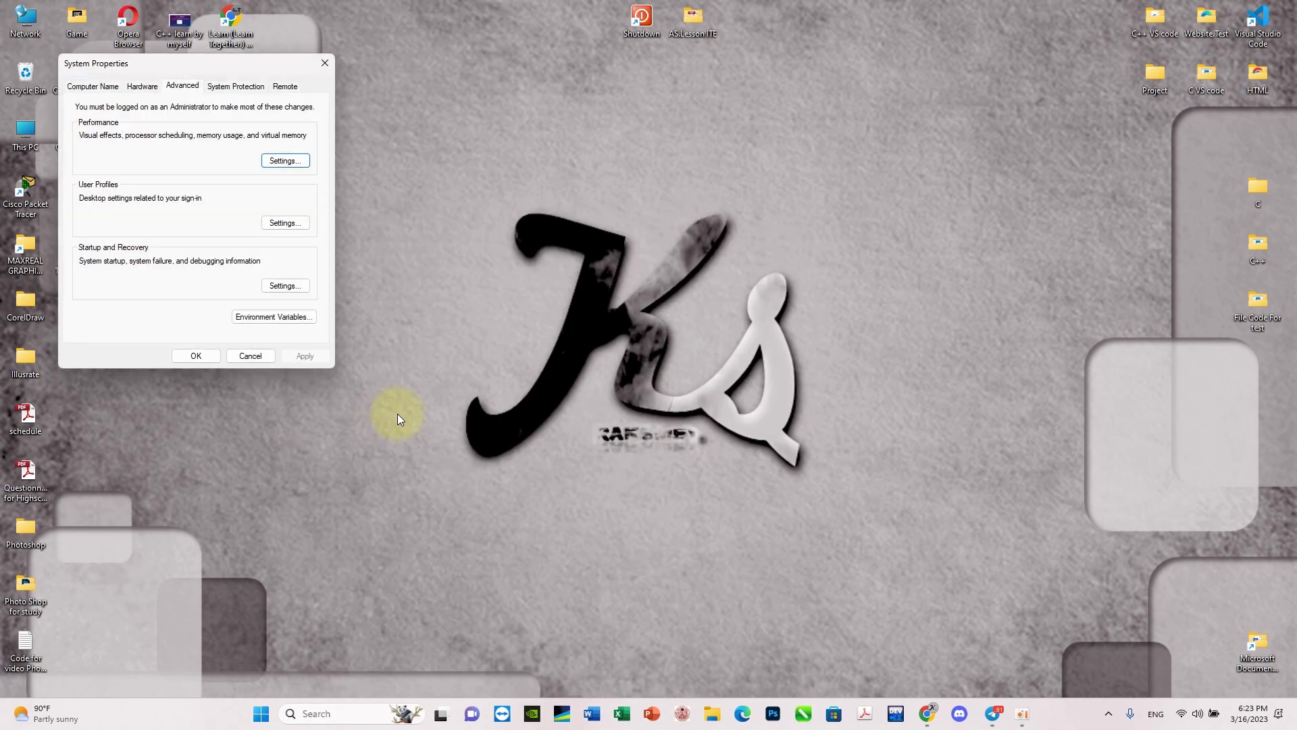
left_click_drag(187, 59, 526, 179)
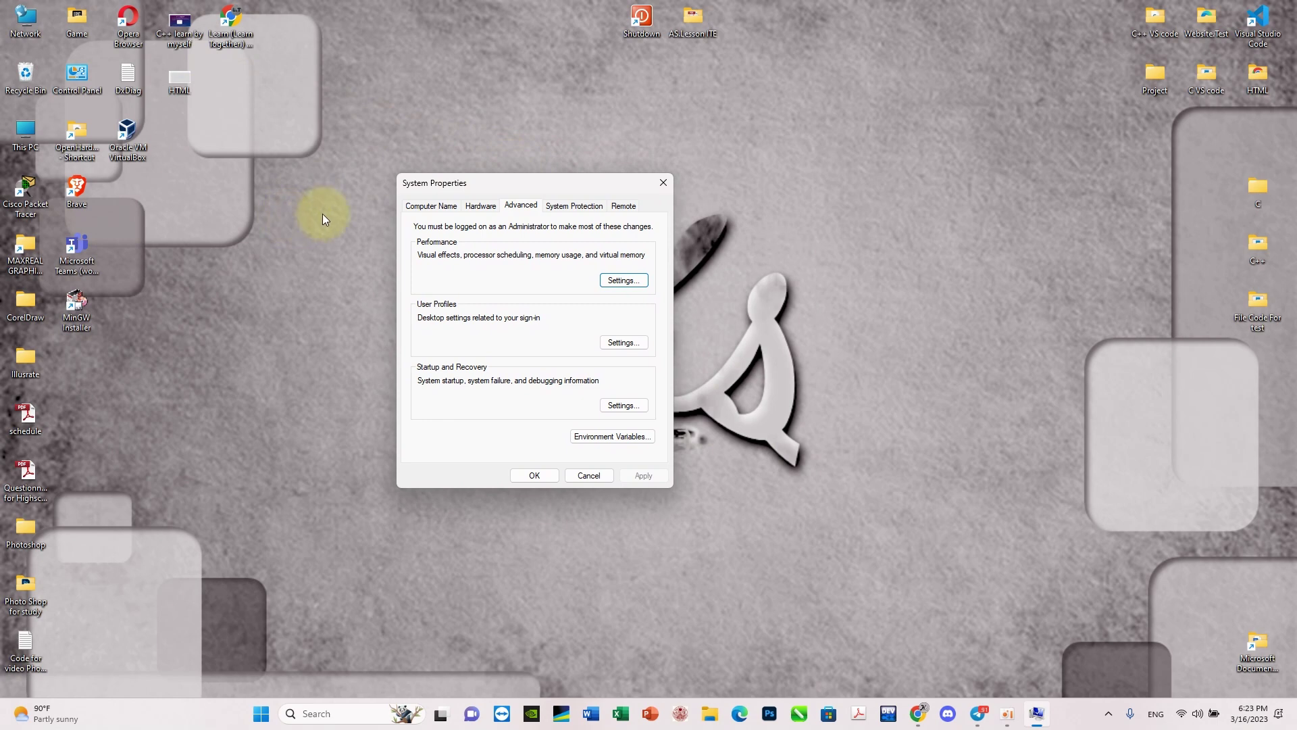
left_click(615, 439)
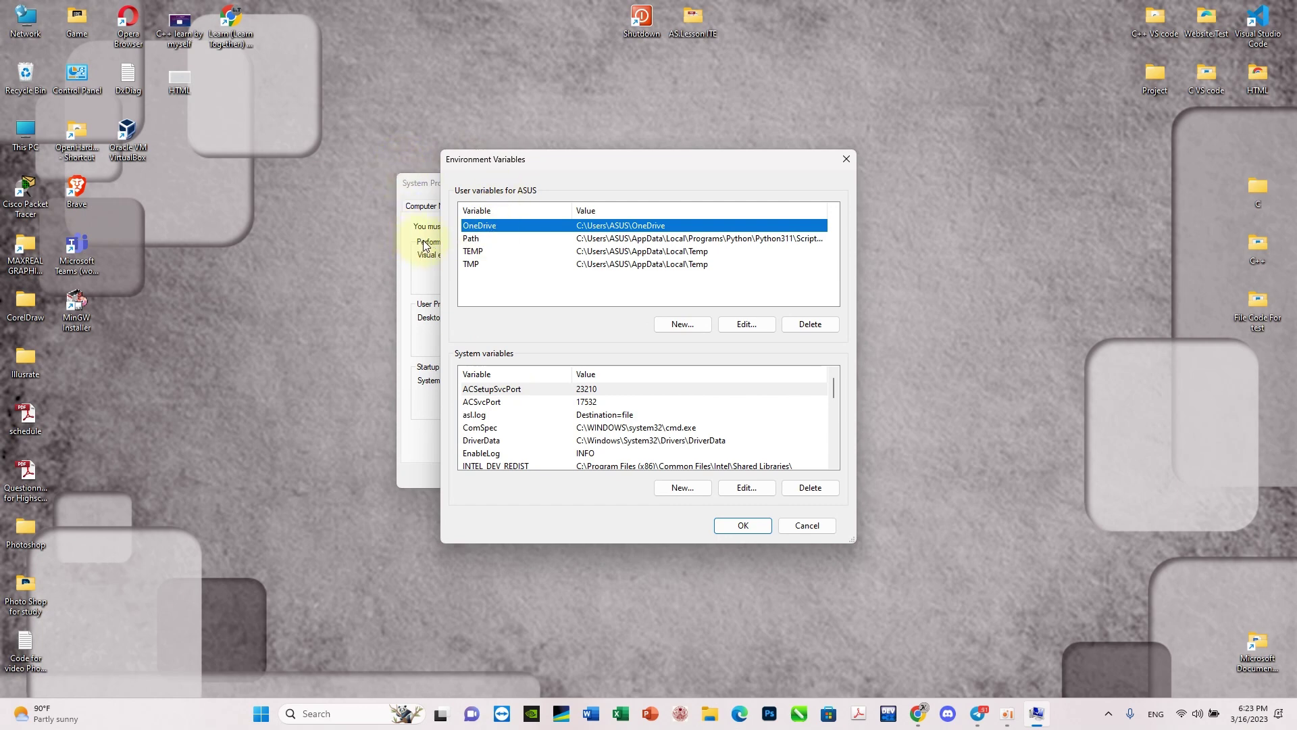
left_click(491, 242)
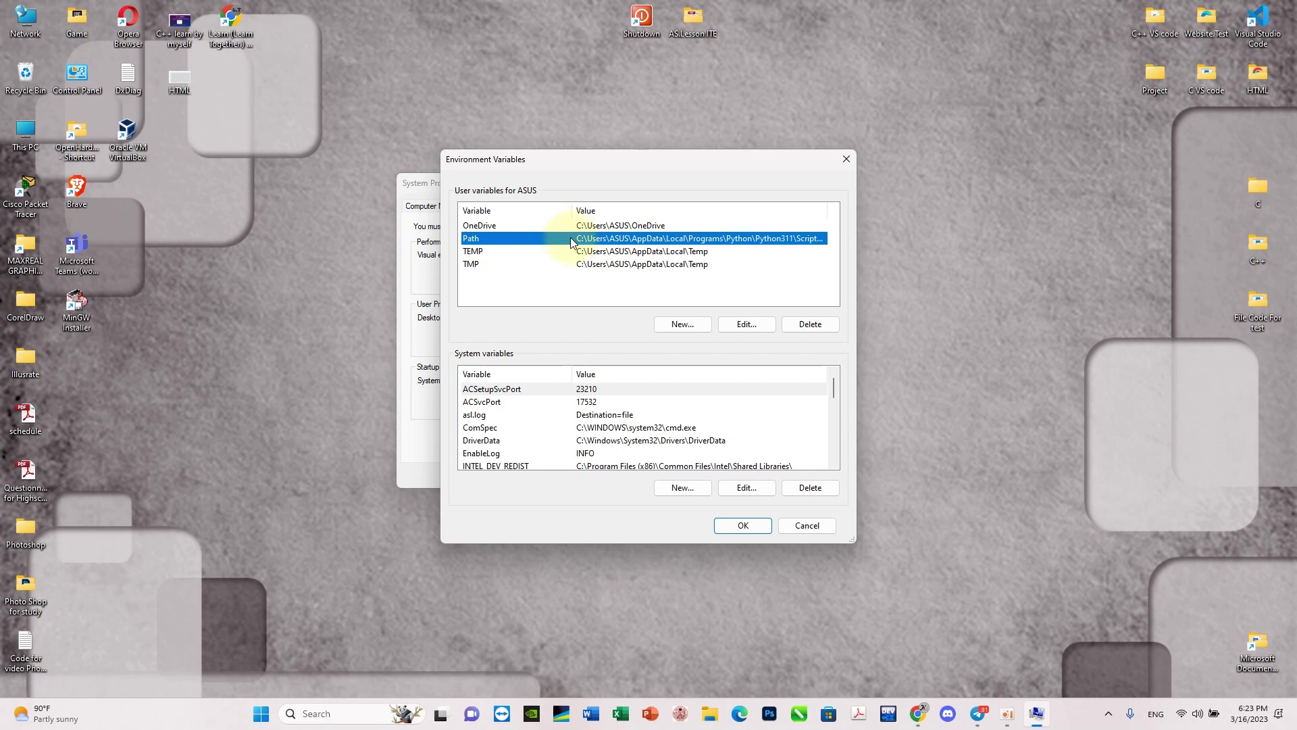
double_click(500, 238)
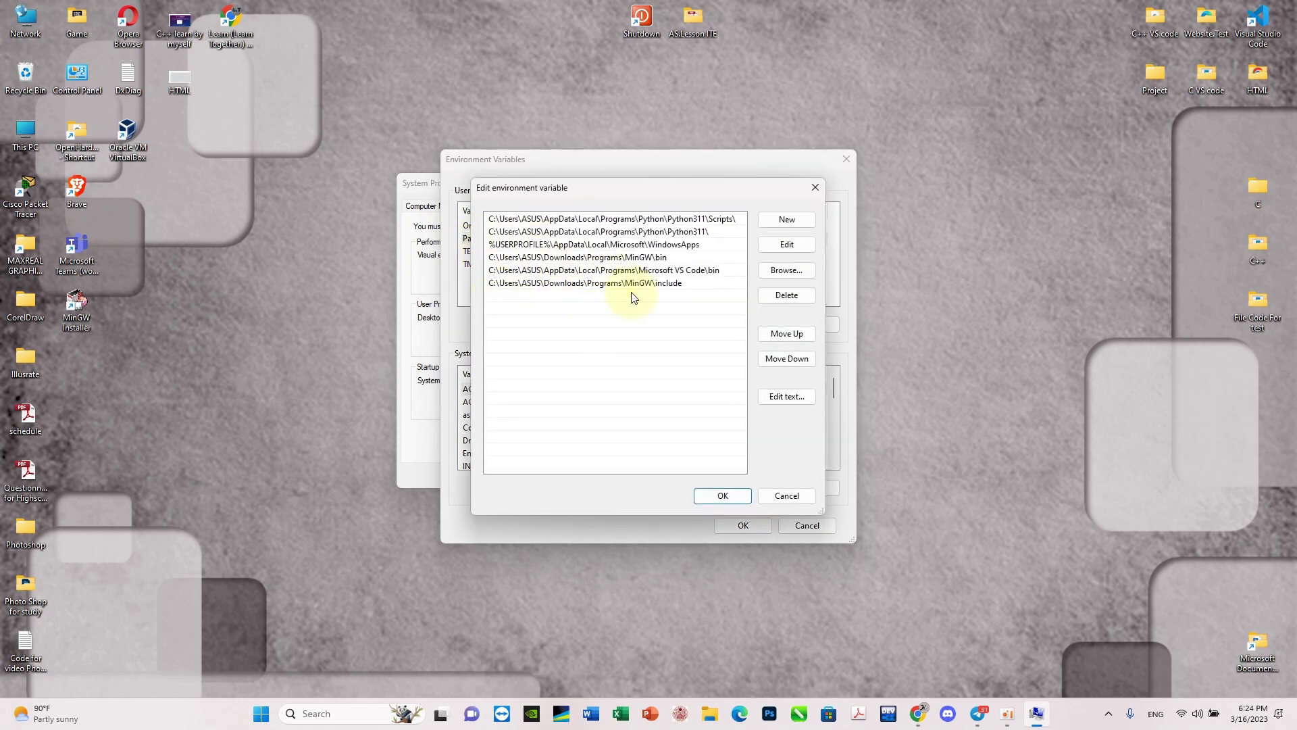
left_click(801, 218)
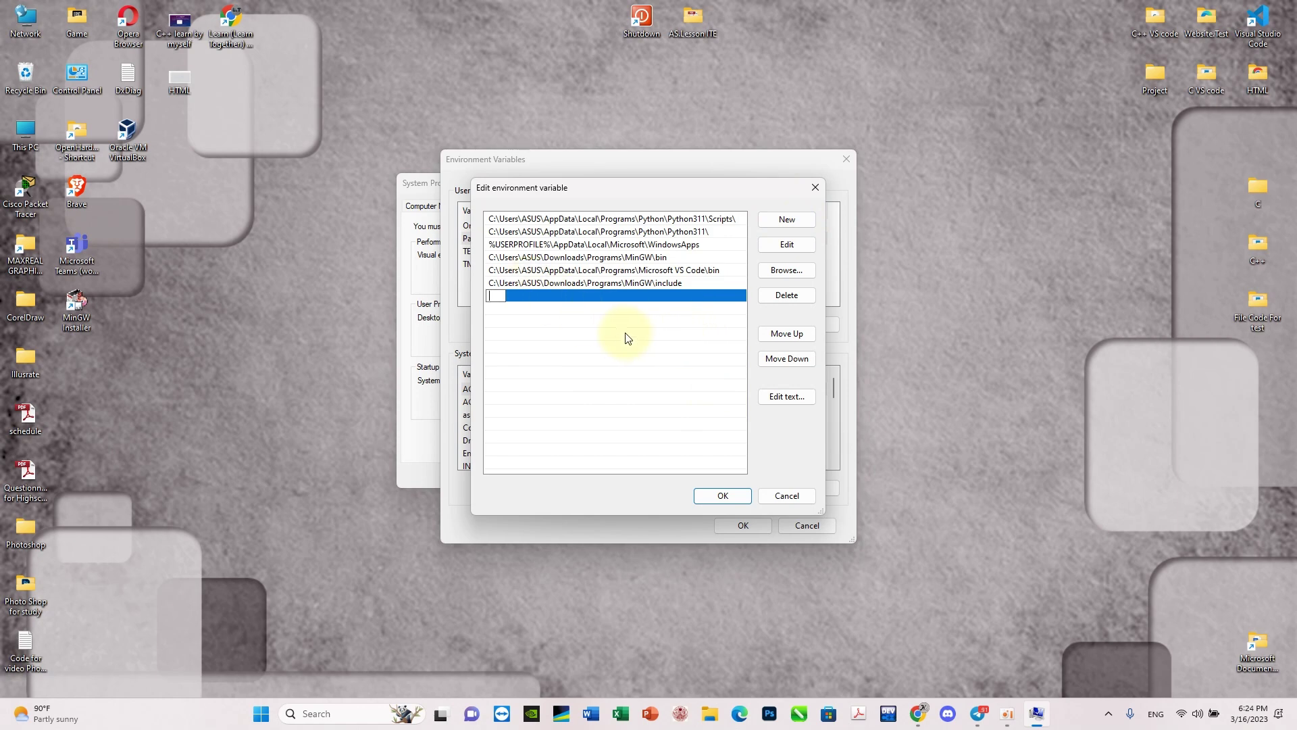
key("ctrl+v")
left_click(735, 497)
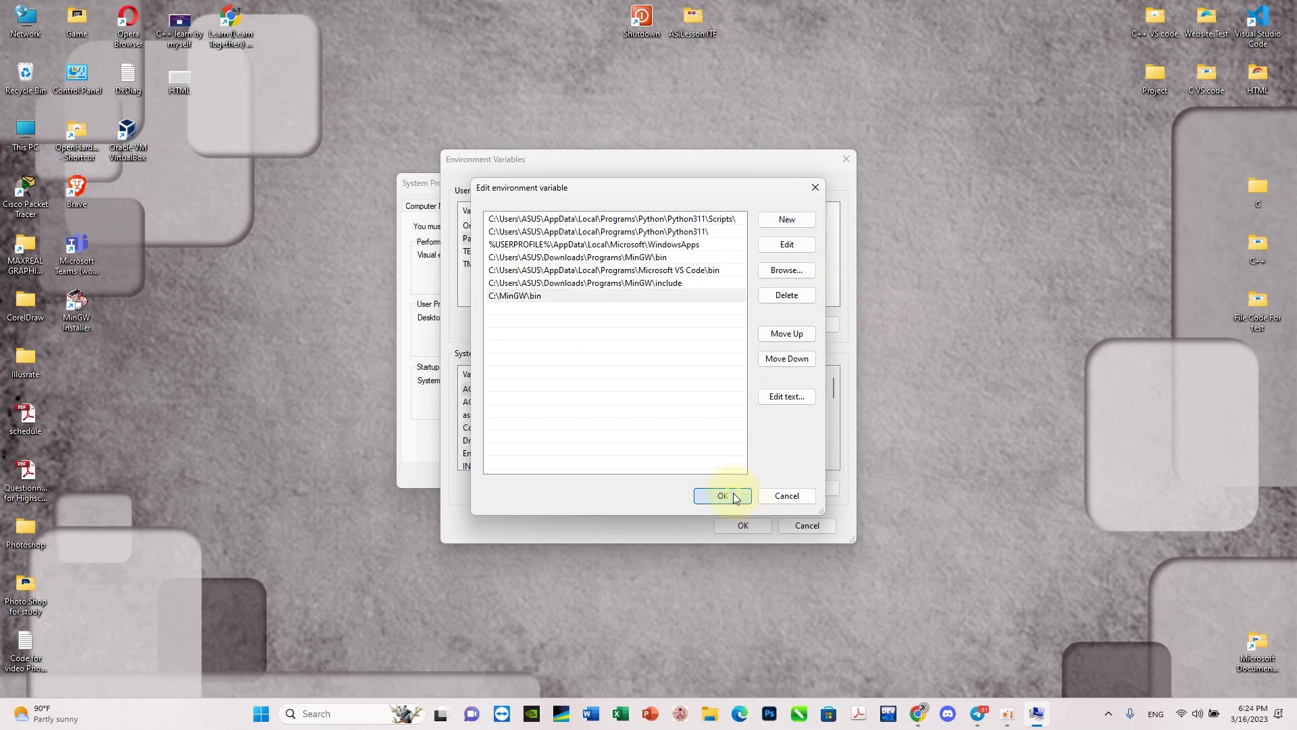
- Add C:\MinGW\bin as a new entry in the system Path variable and save all environment variable and system property changes
scroll(540, 423, "down", 1)
scroll(540, 423, "down", 1)
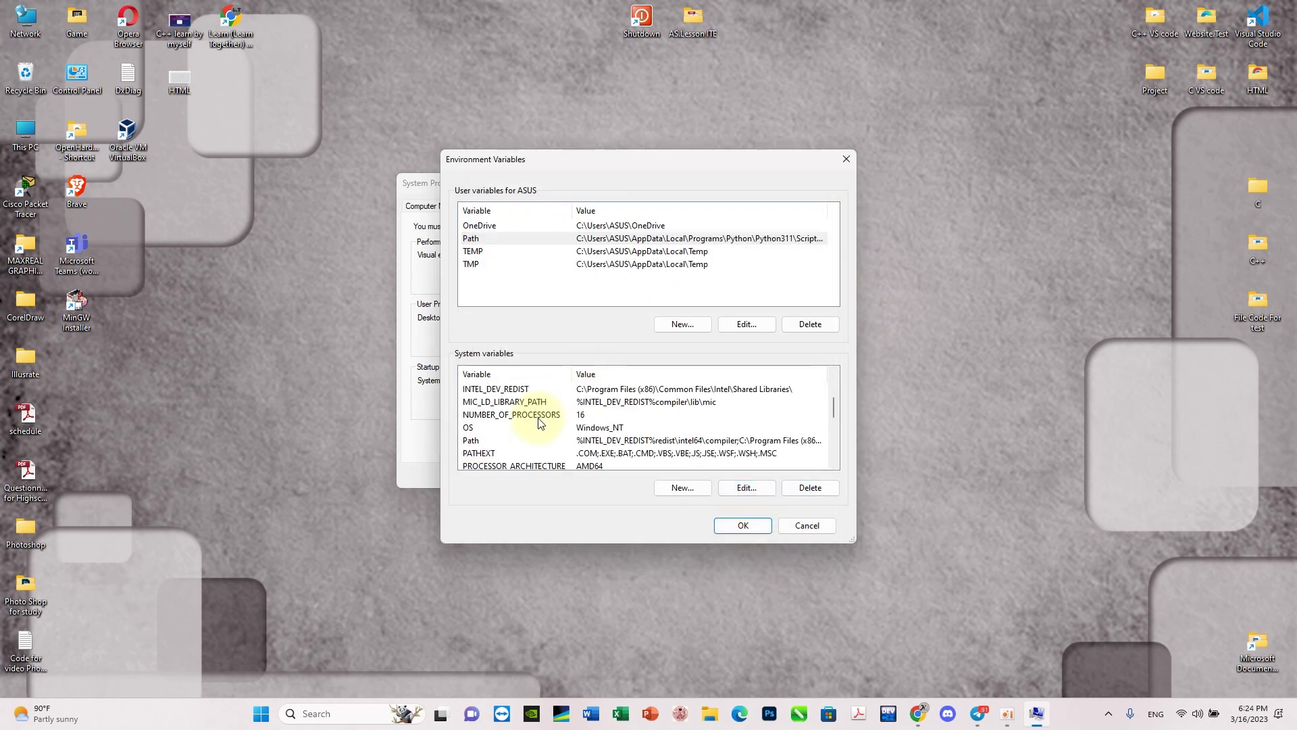
double_click(519, 443)
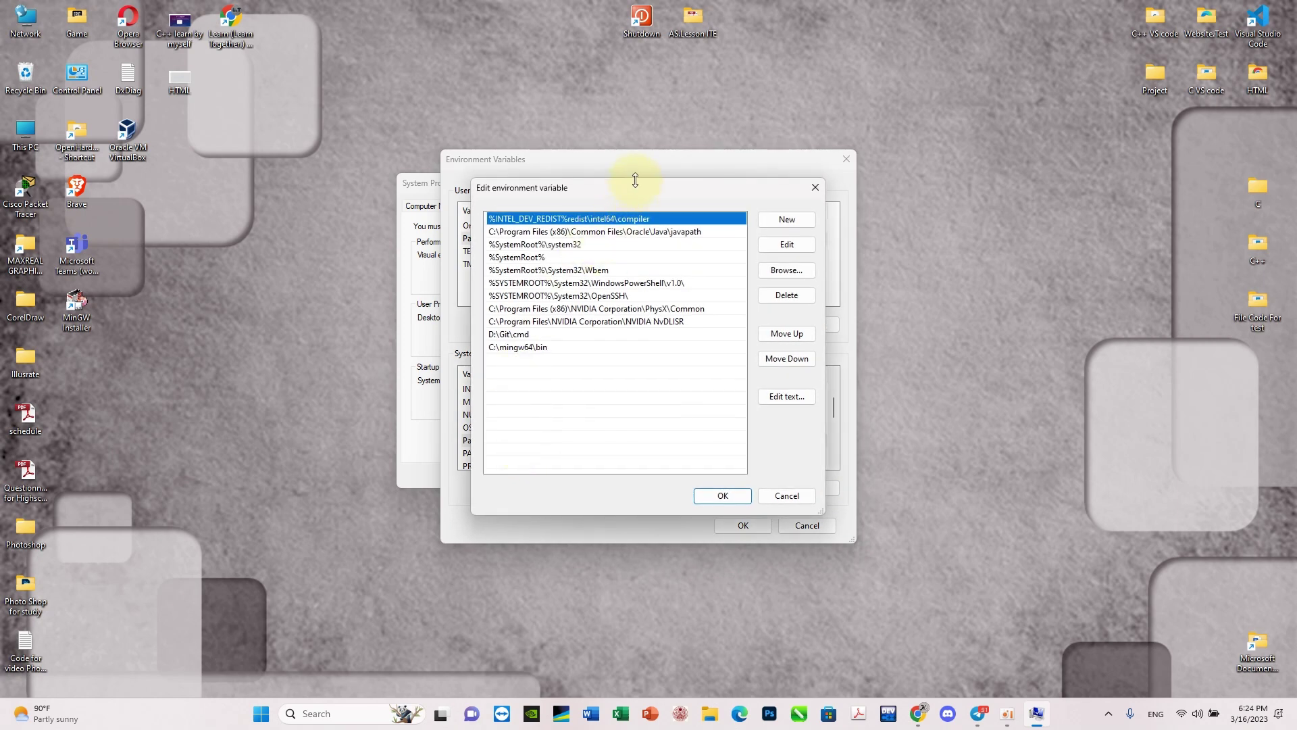
left_click_drag(635, 180, 617, 237)
left_click(546, 415)
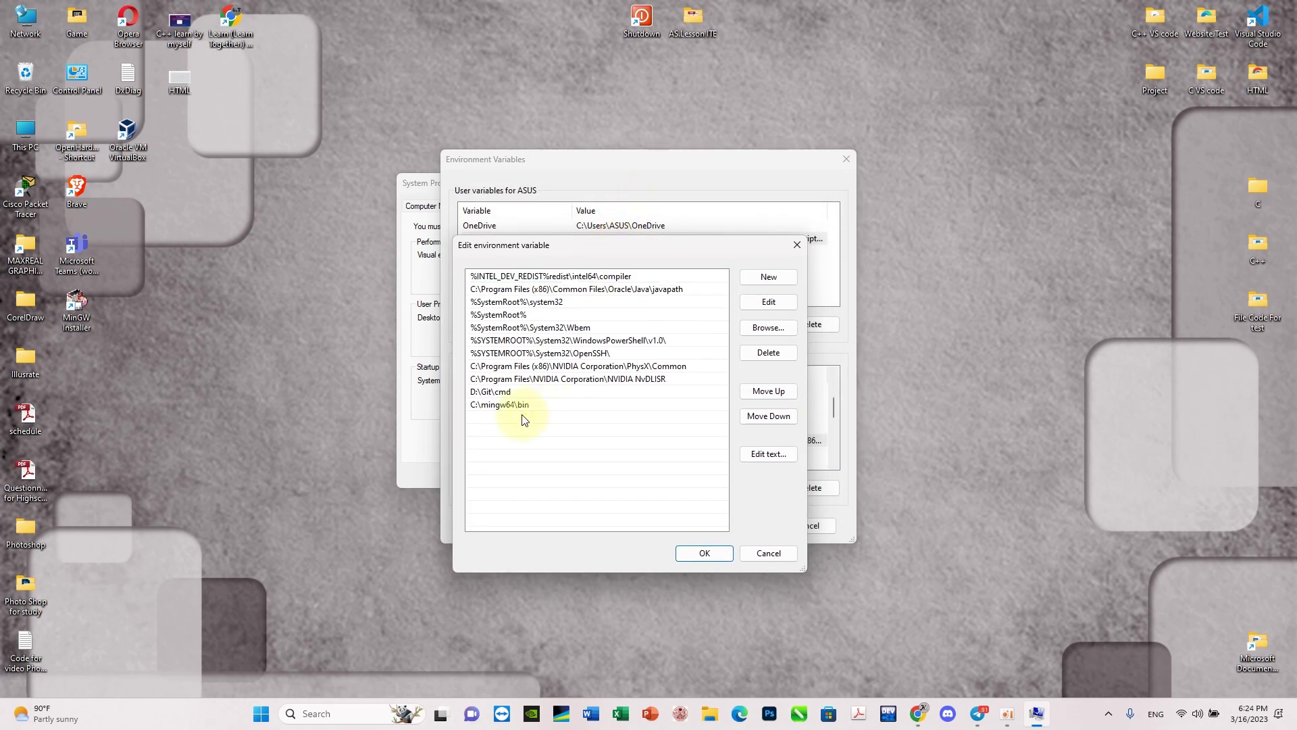
left_click(768, 277)
key("ctrl+v")
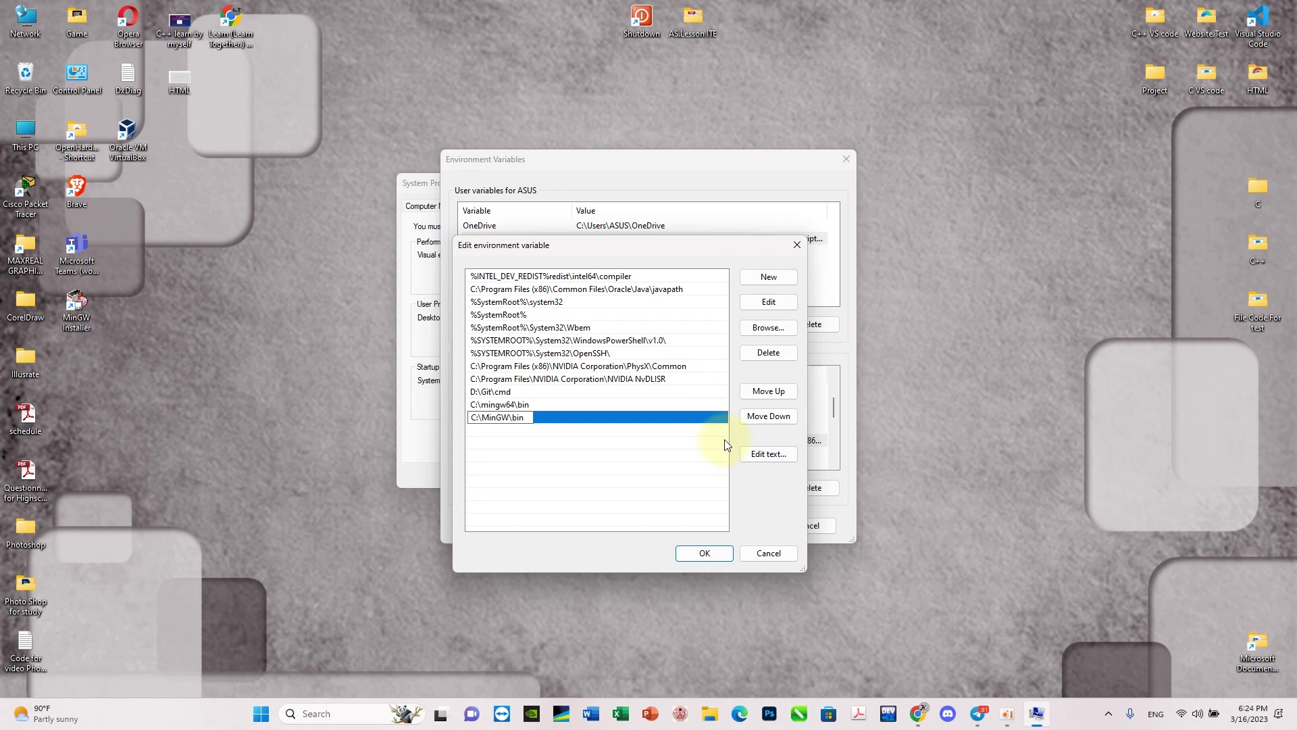
left_click(701, 552)
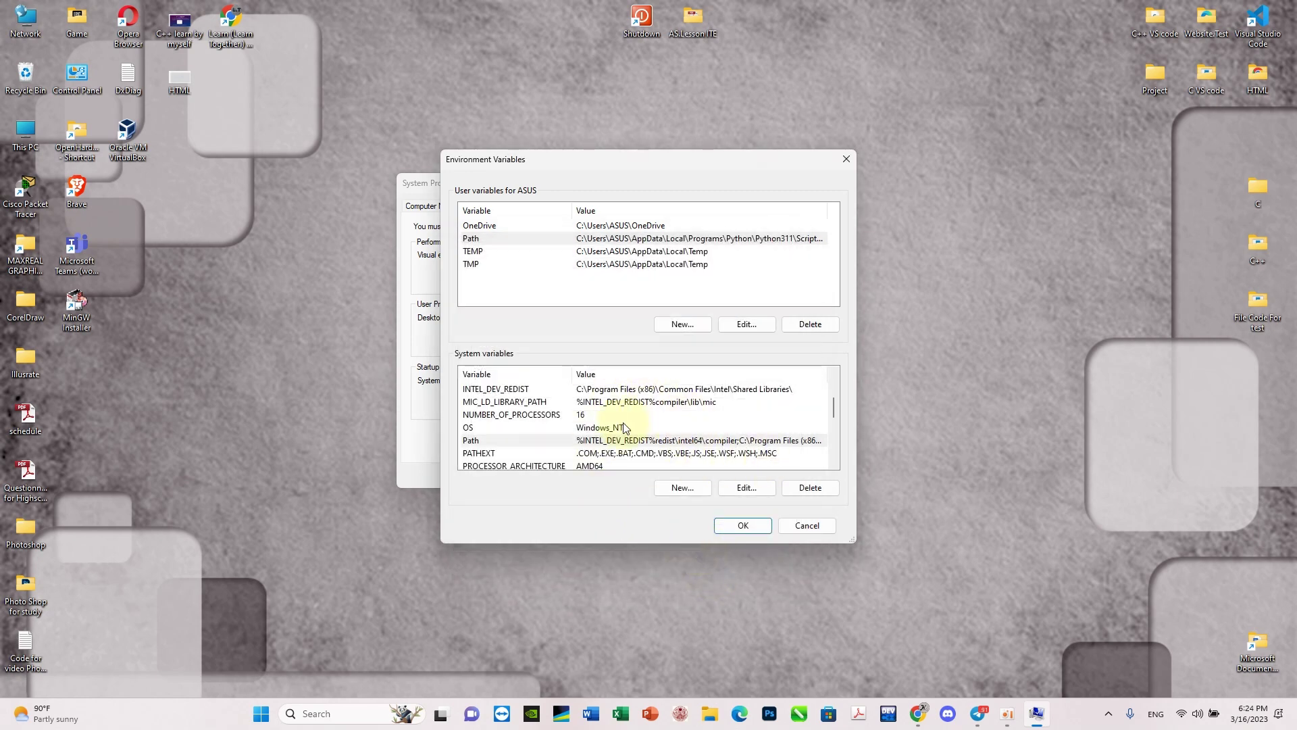
scroll(729, 464, "down", 1)
scroll(743, 466, "up", 3)
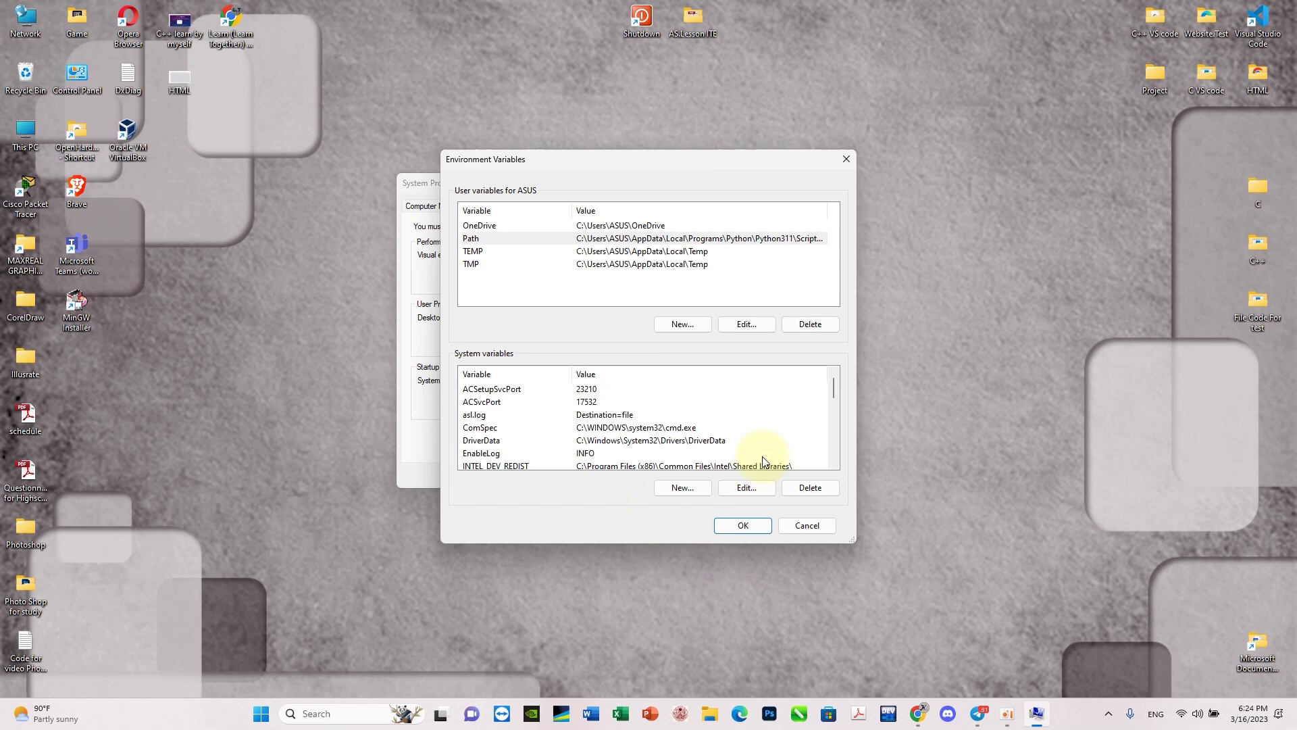
left_click(746, 527)
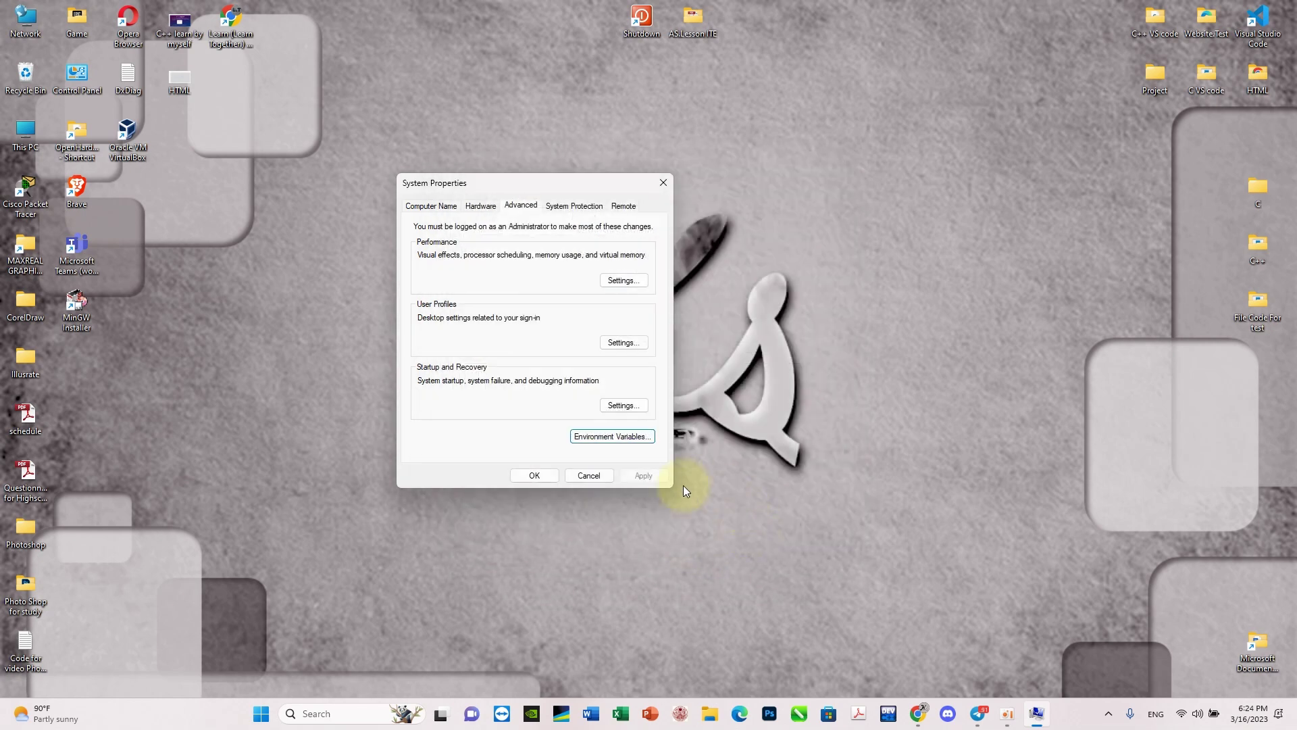
left_click(547, 477)
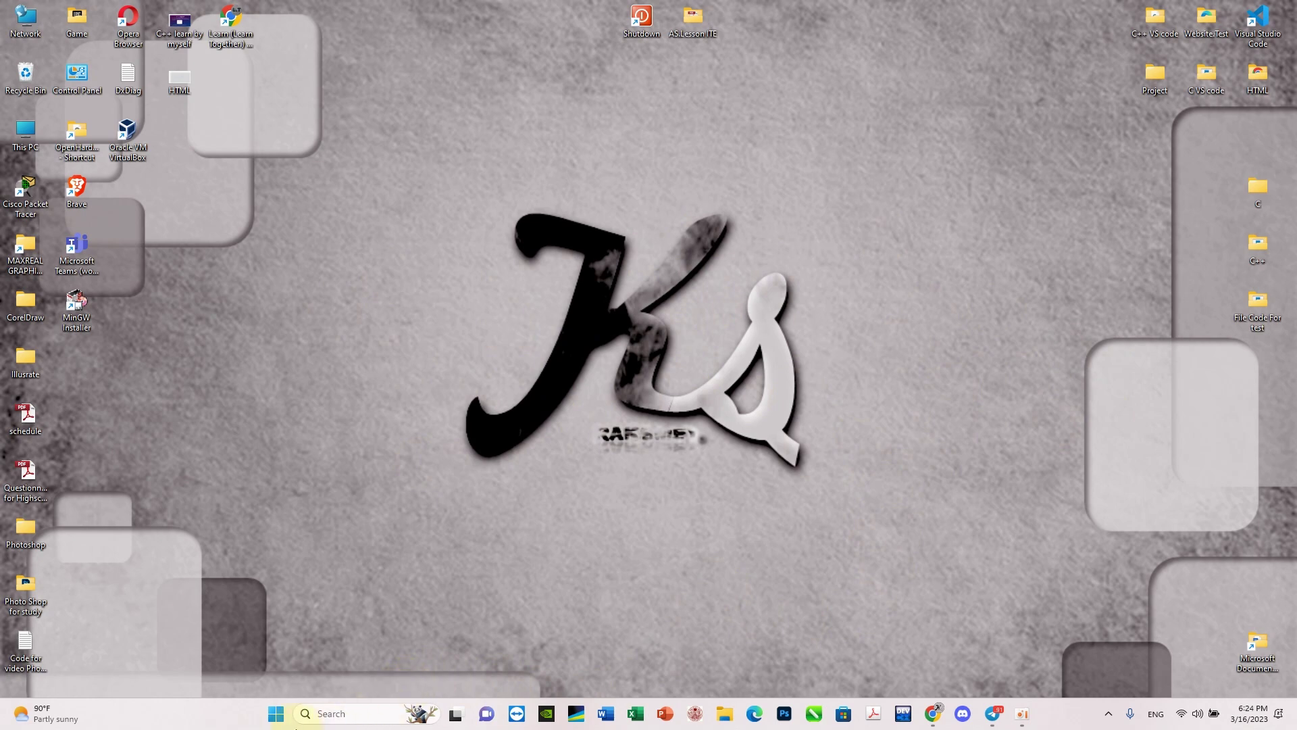
- Reopen the environment variables for the account, check the C:\MinGW\bin entry in the user Path variable and close the dialogs
left_click(324, 712)
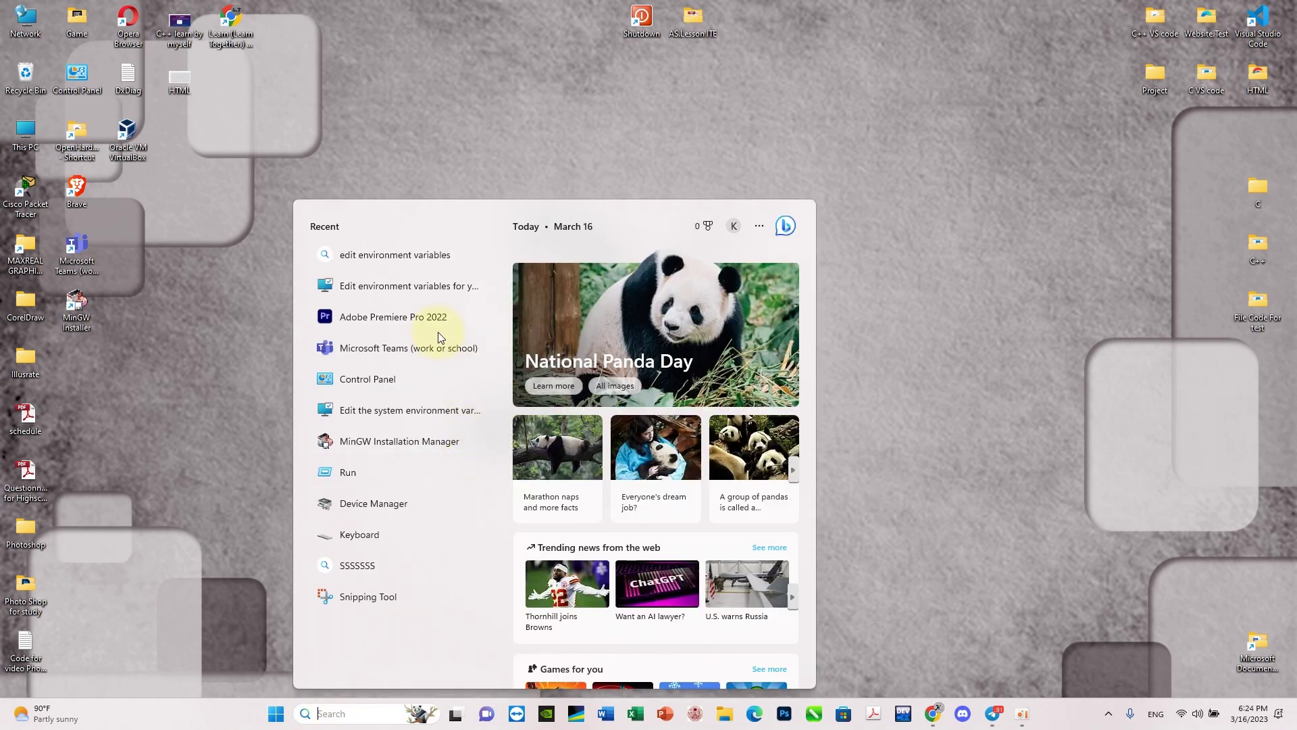
left_click(428, 286)
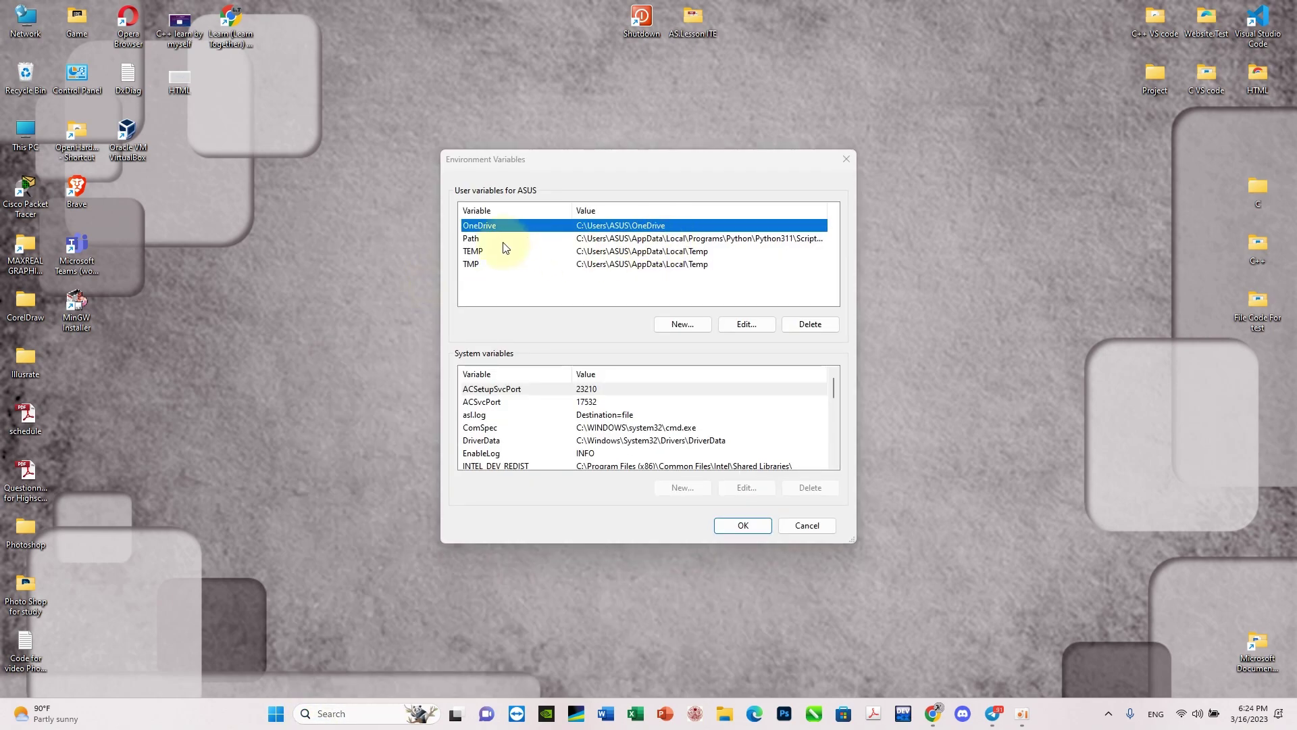
double_click(500, 240)
left_click(594, 297)
left_click(530, 297)
left_click(816, 187)
left_click(847, 159)
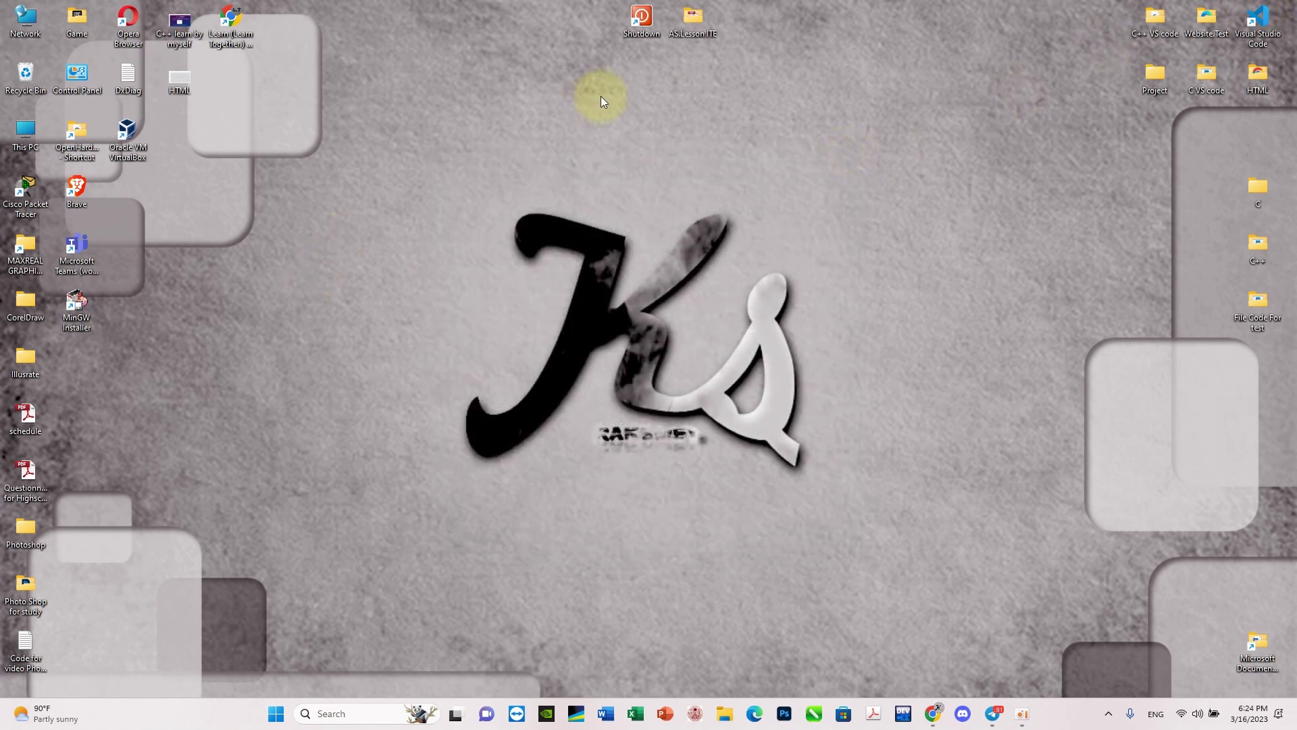
- Switch to Visual Studio Code and view the details of the installed Microsoft C/C++ extension
double_click(1261, 24)
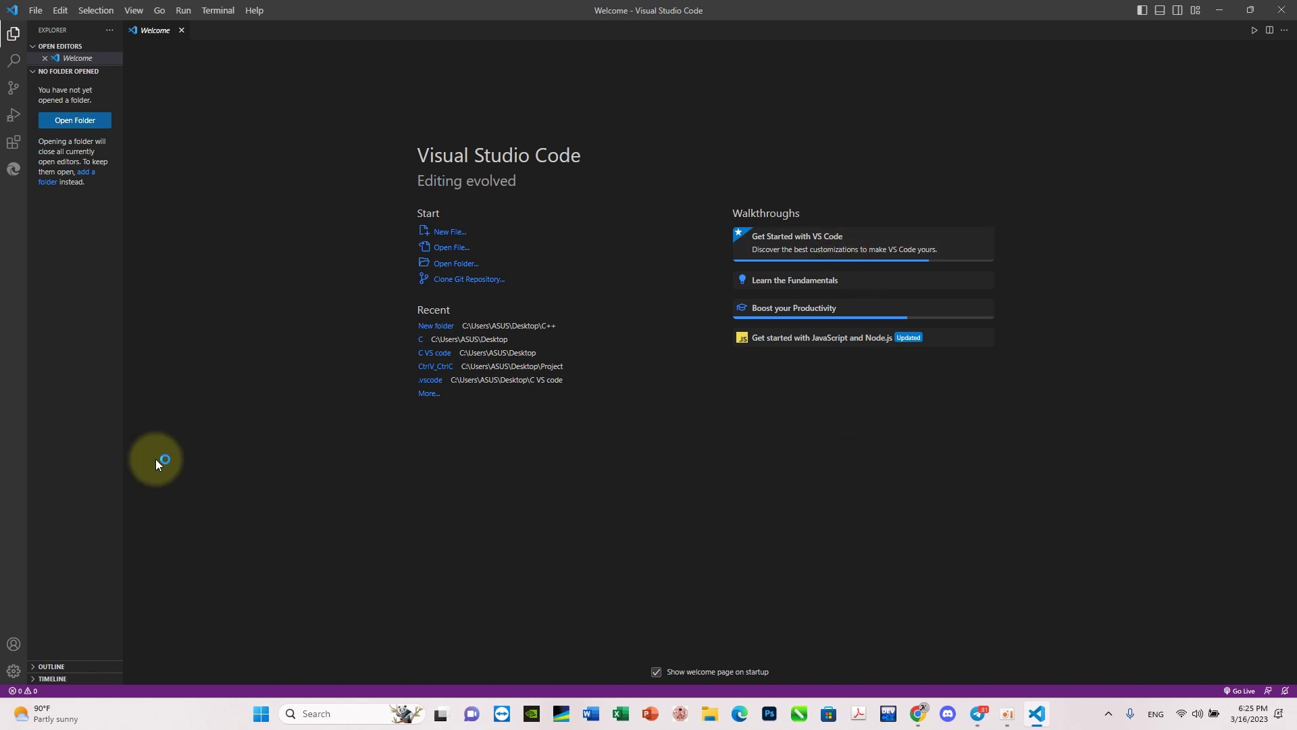
left_click(16, 150)
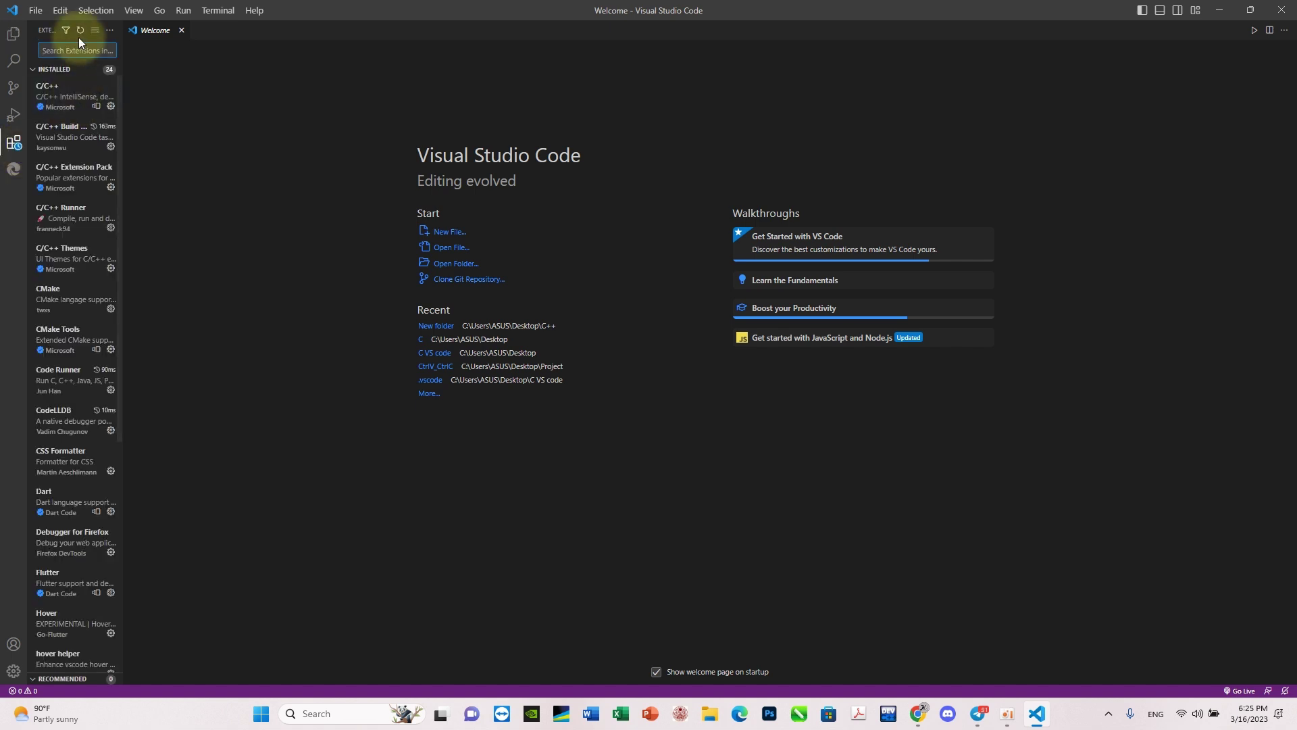
mouse_move(67, 96)
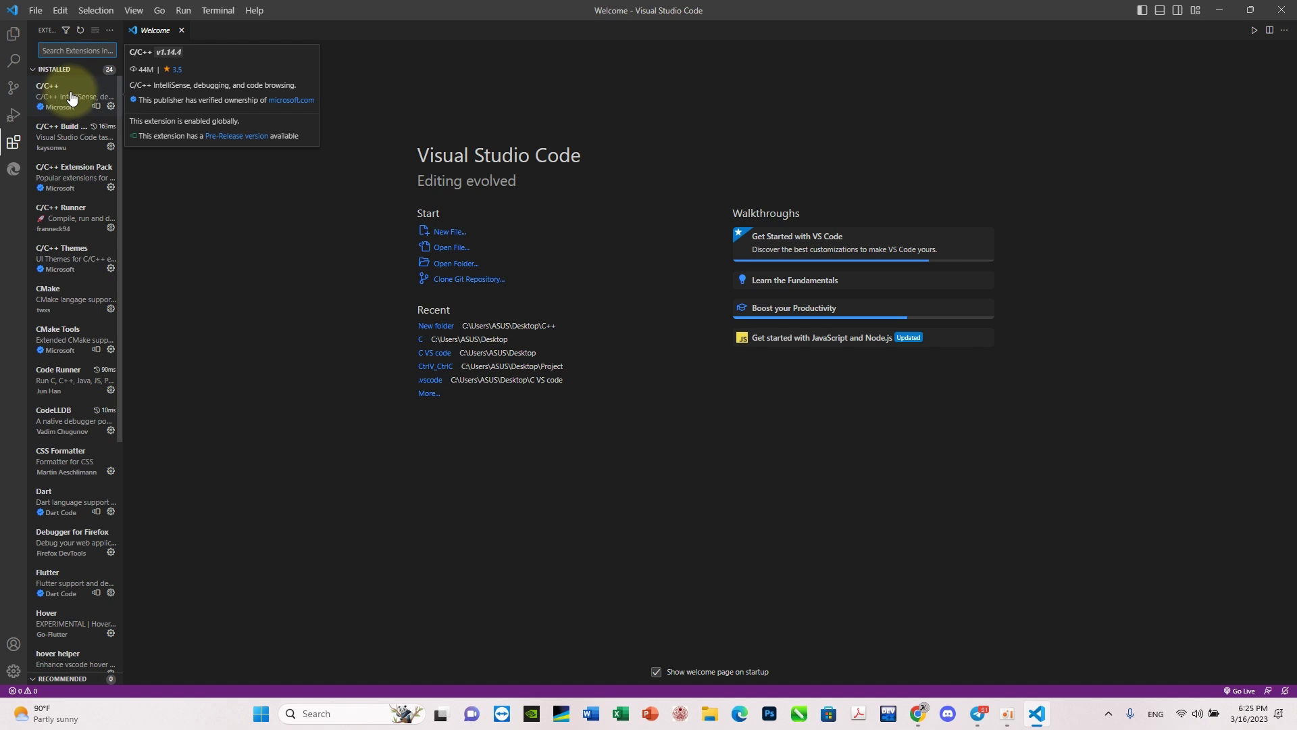
left_click(61, 98)
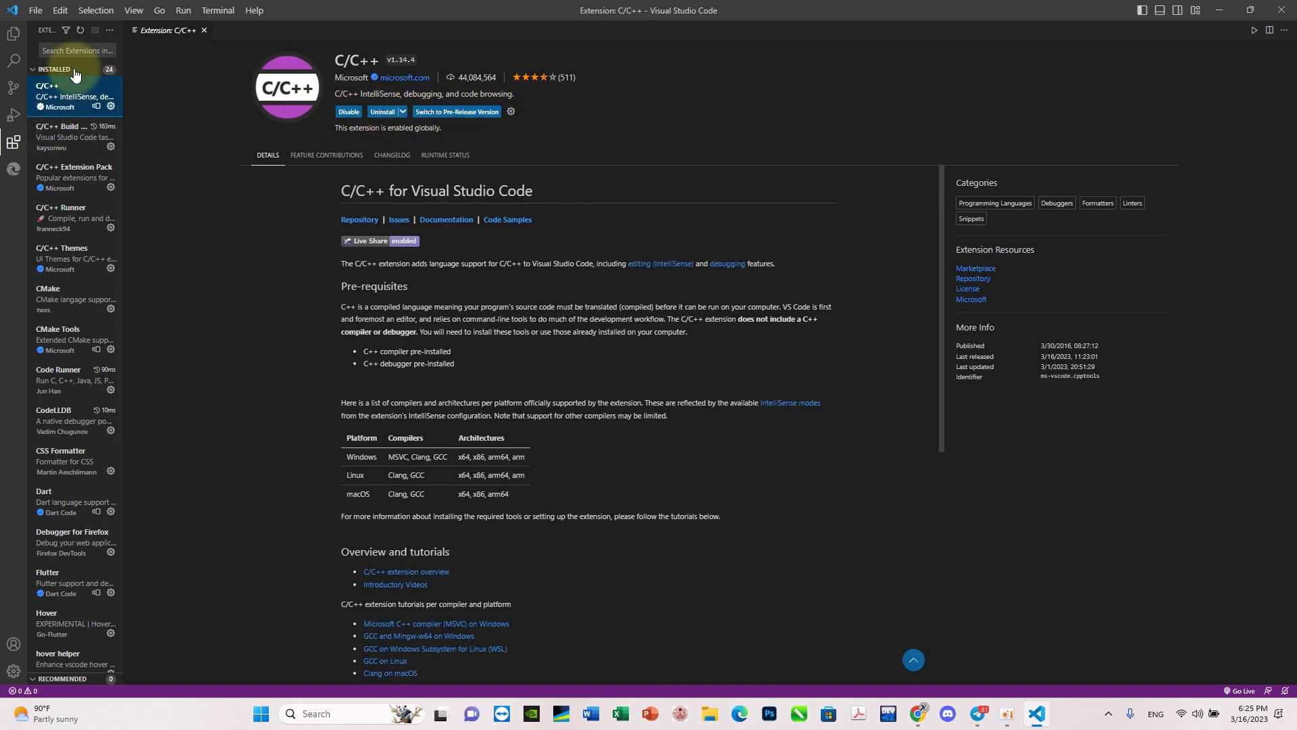
- Search the extensions for "code run" and view the Code Runner extension's details
left_click(61, 50)
type("code run")
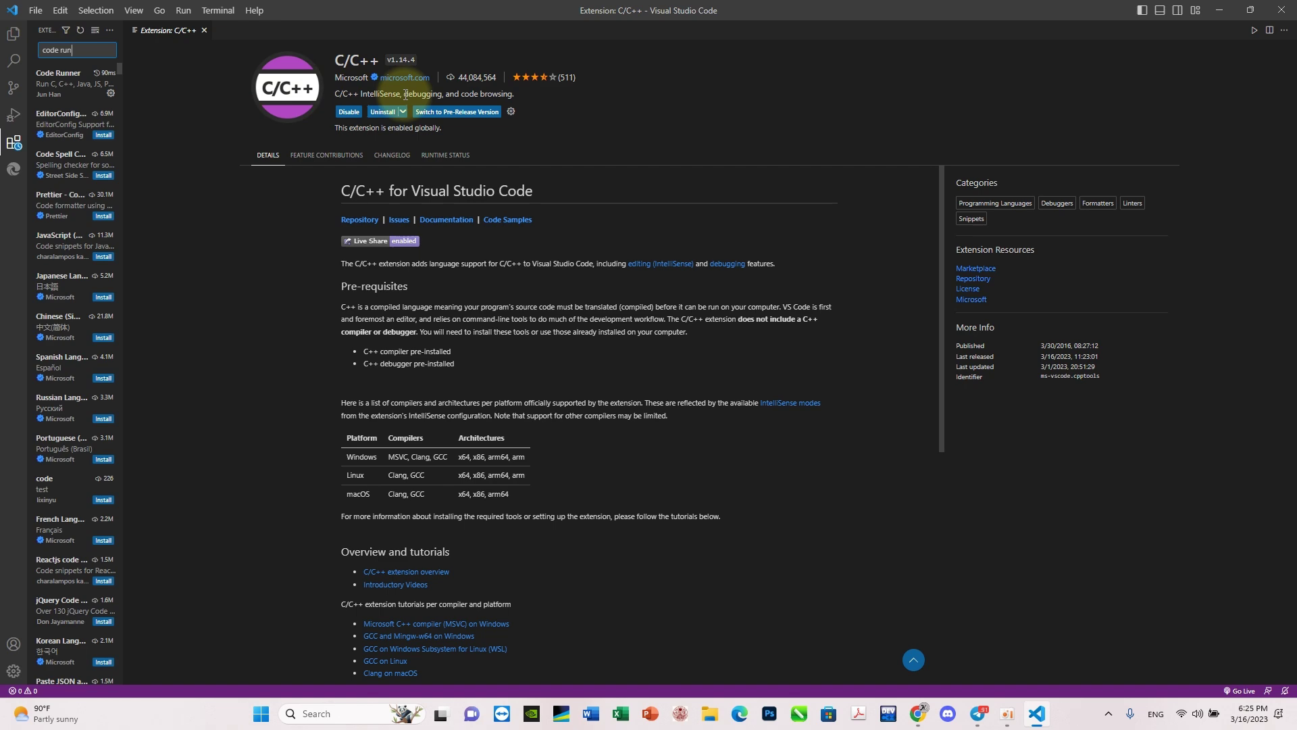
left_click(71, 91)
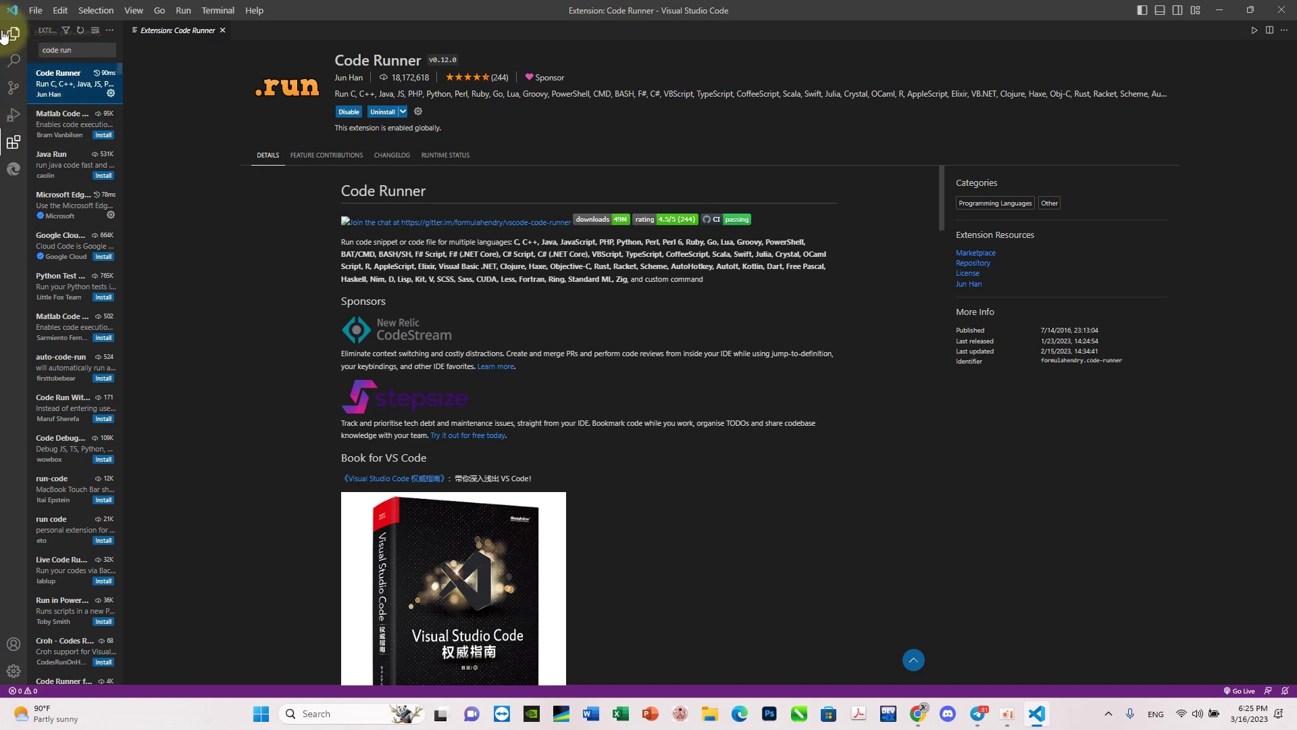
- Create a new folder named "C test" on the Windows desktop
left_click(1220, 10)
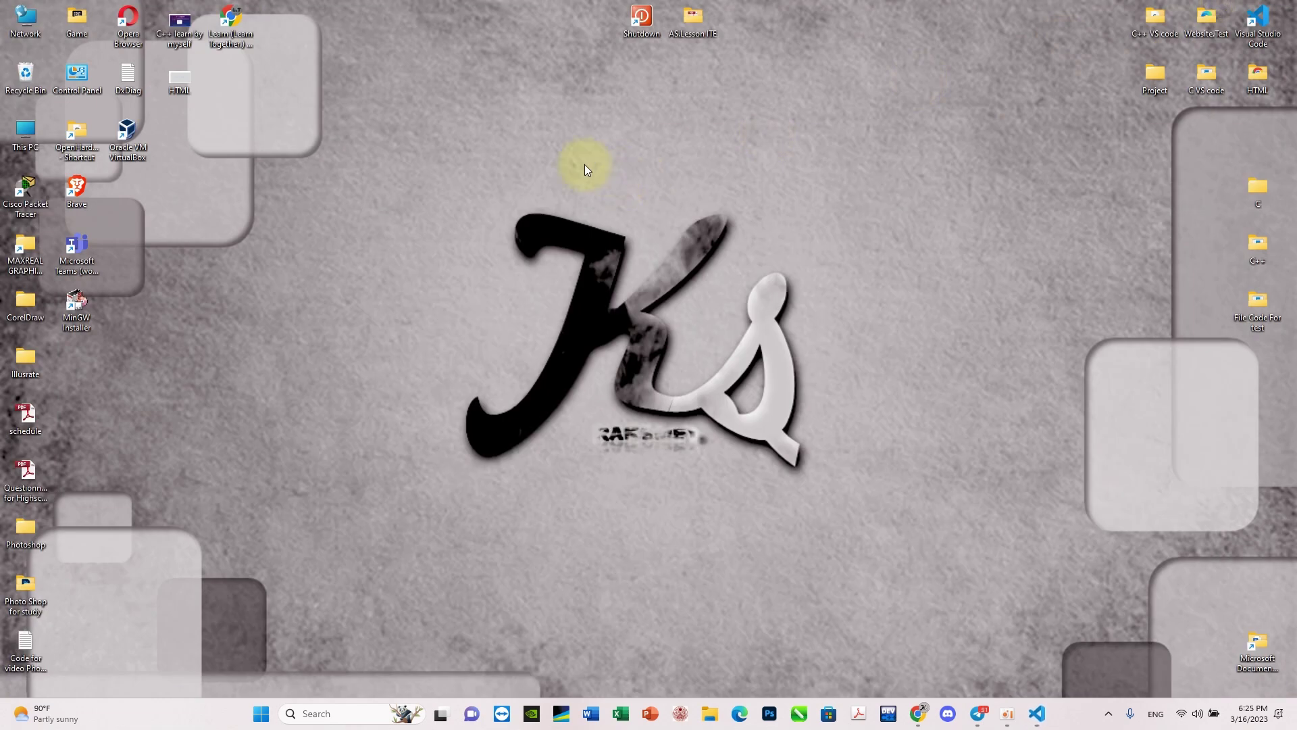
right_click(619, 149)
mouse_move(687, 255)
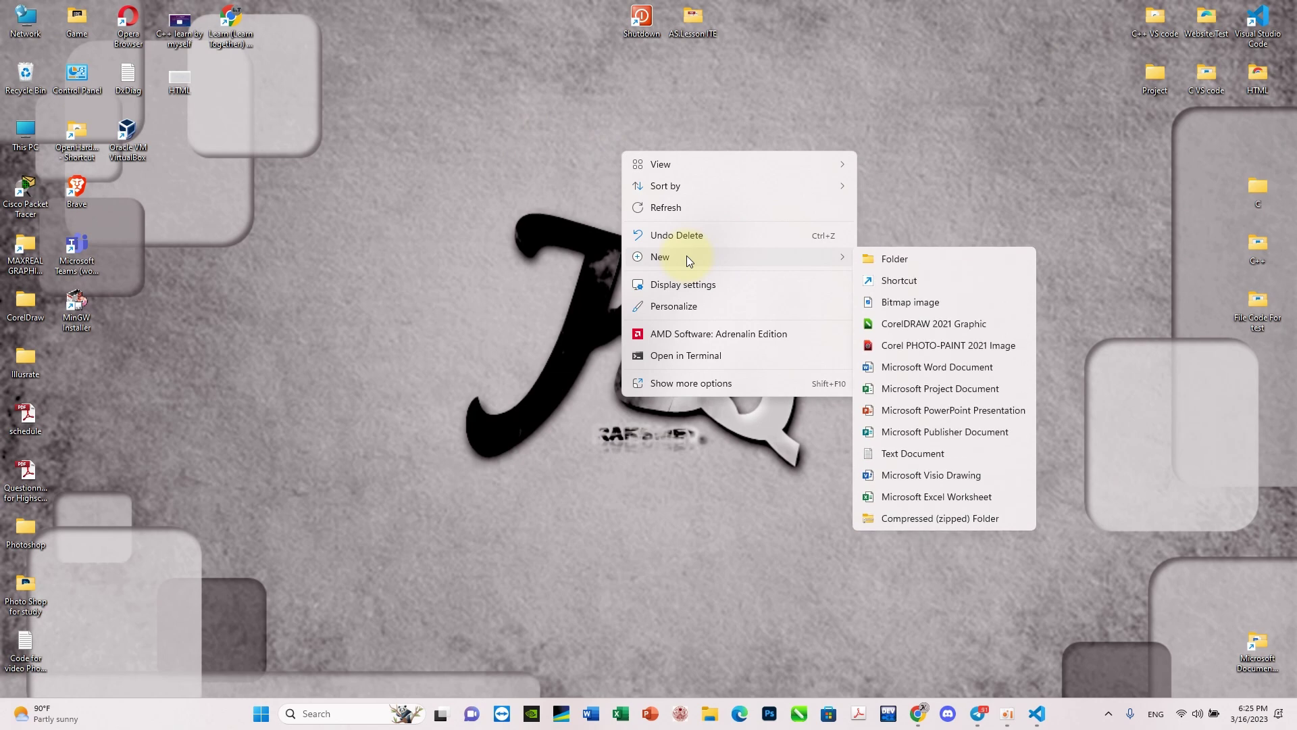
left_click(871, 260)
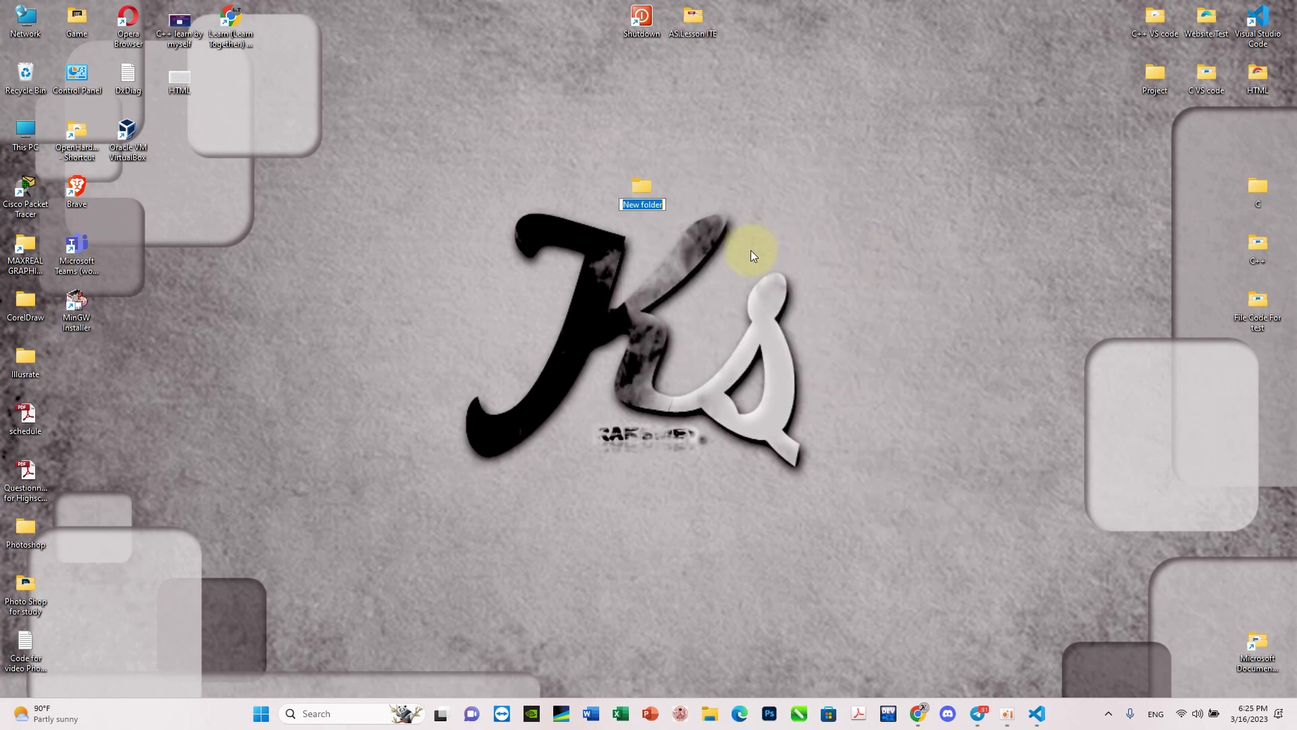
type("C")
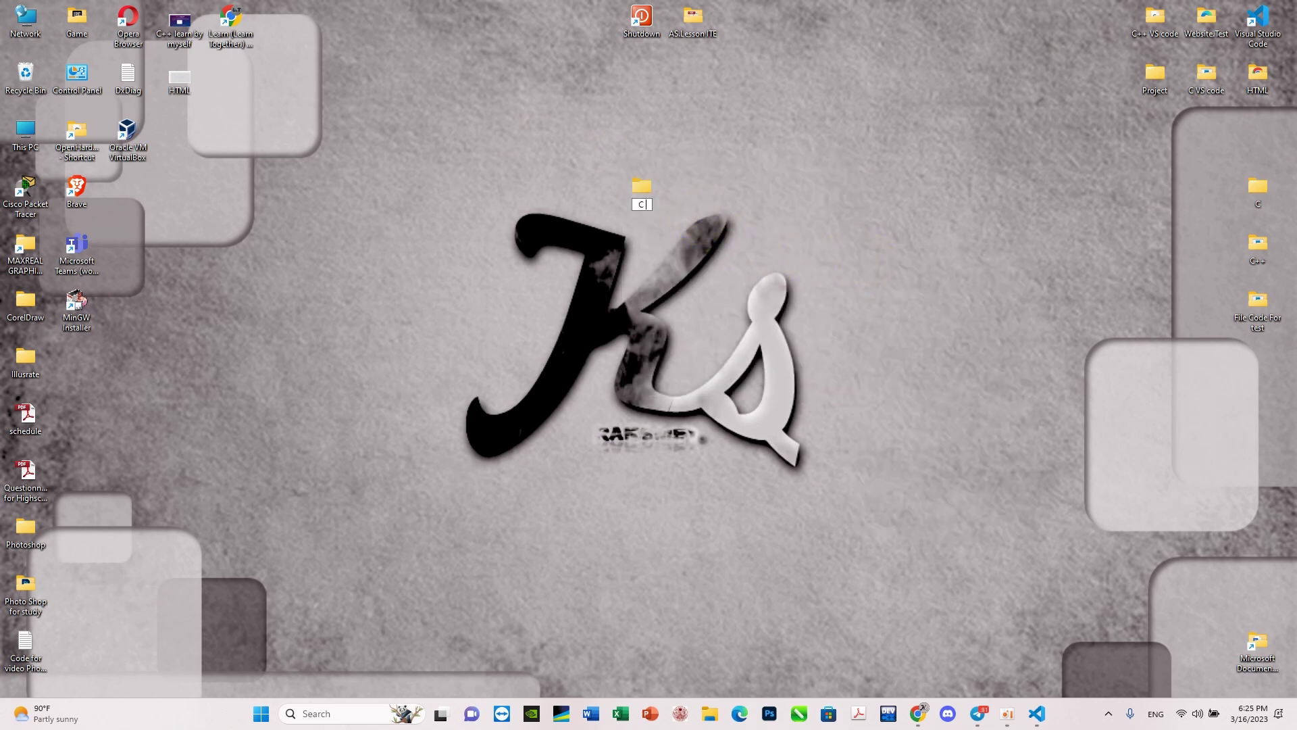
type(" test")
key("Return")
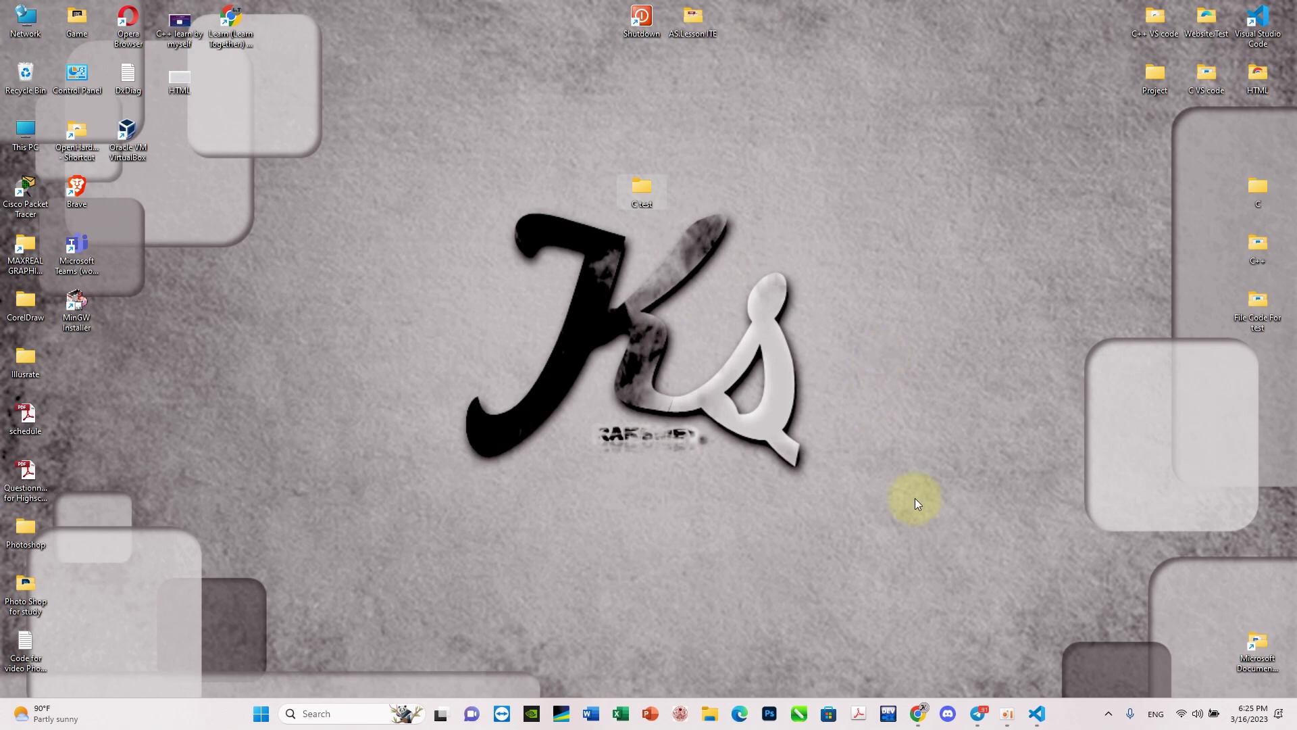
- Switch back to Visual Studio Code and open the "C test" folder from the Desktop as the working folder
left_click(1037, 714)
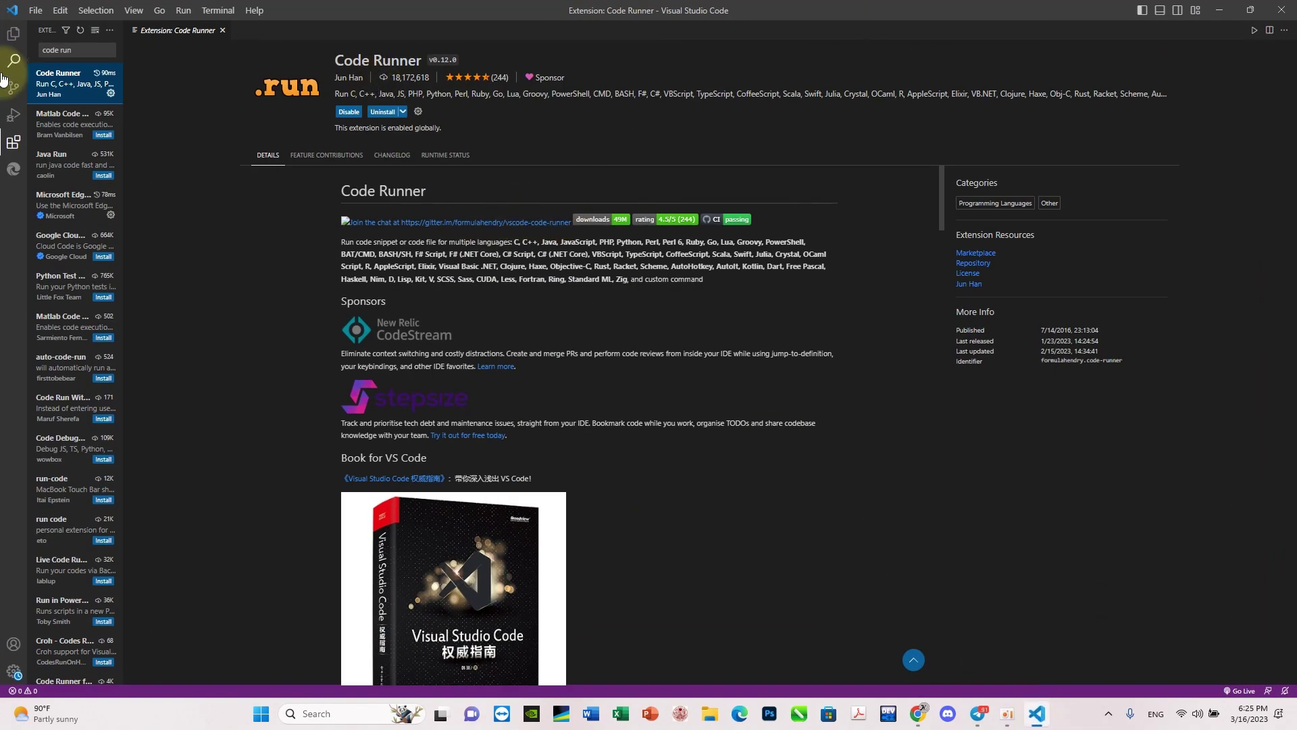
left_click(35, 10)
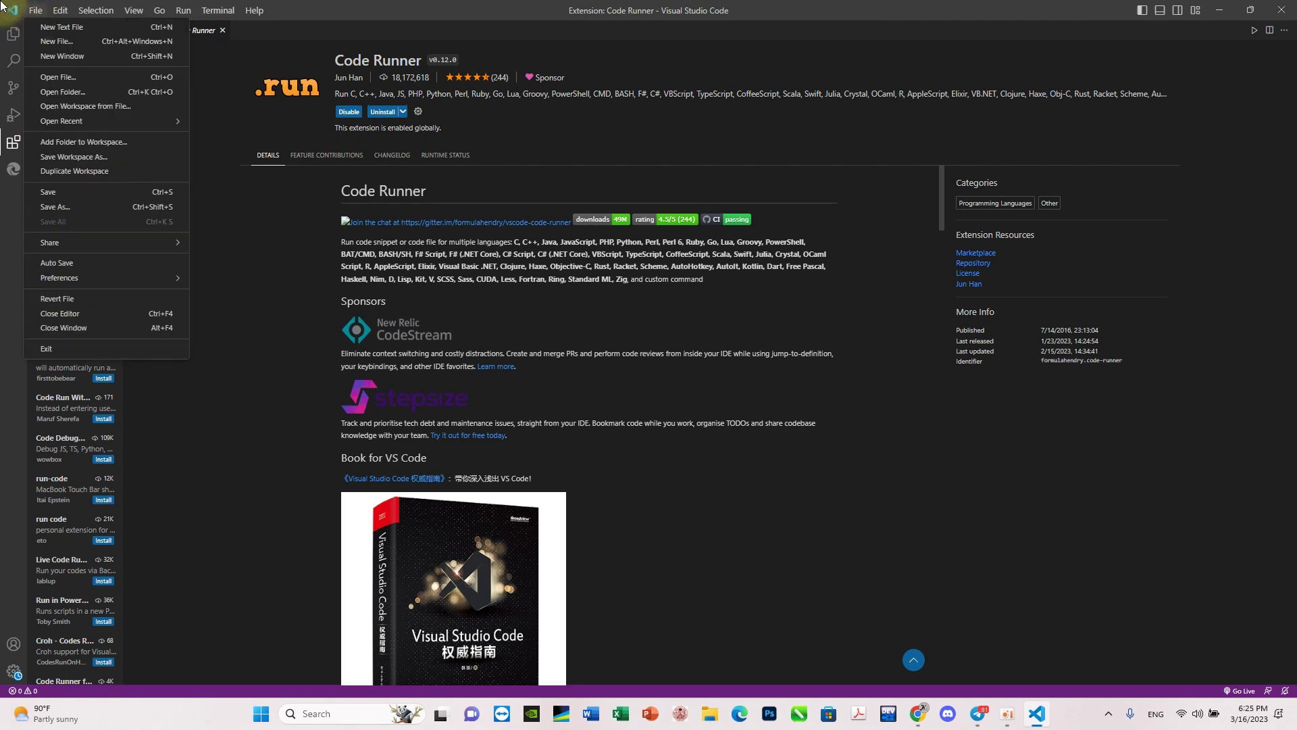
left_click(85, 91)
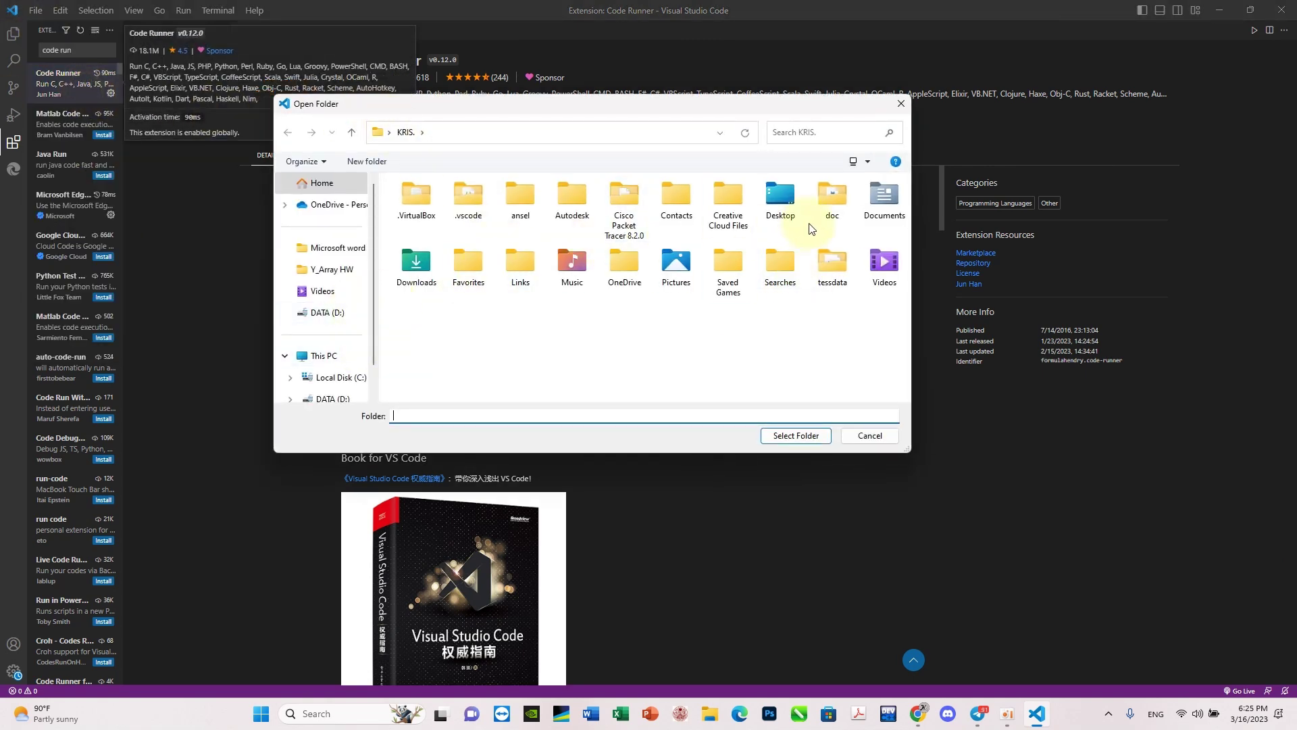
double_click(778, 205)
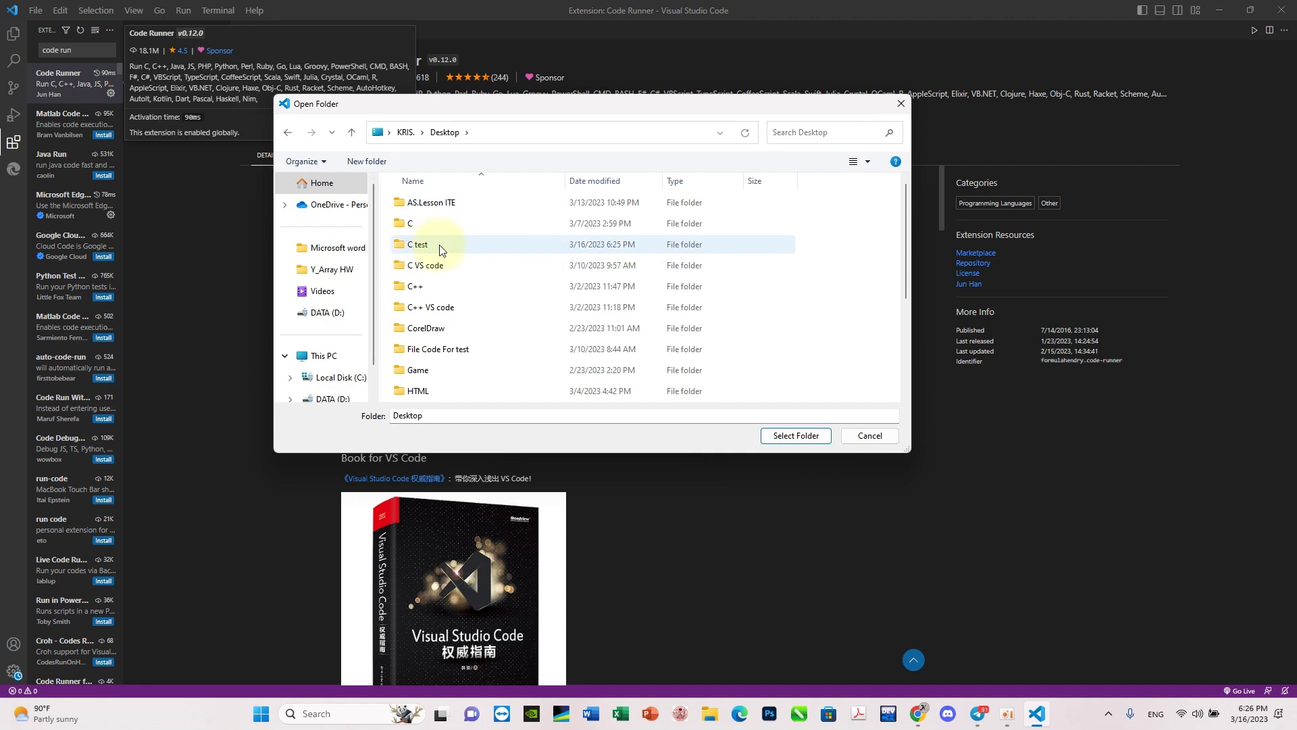
left_click(440, 244)
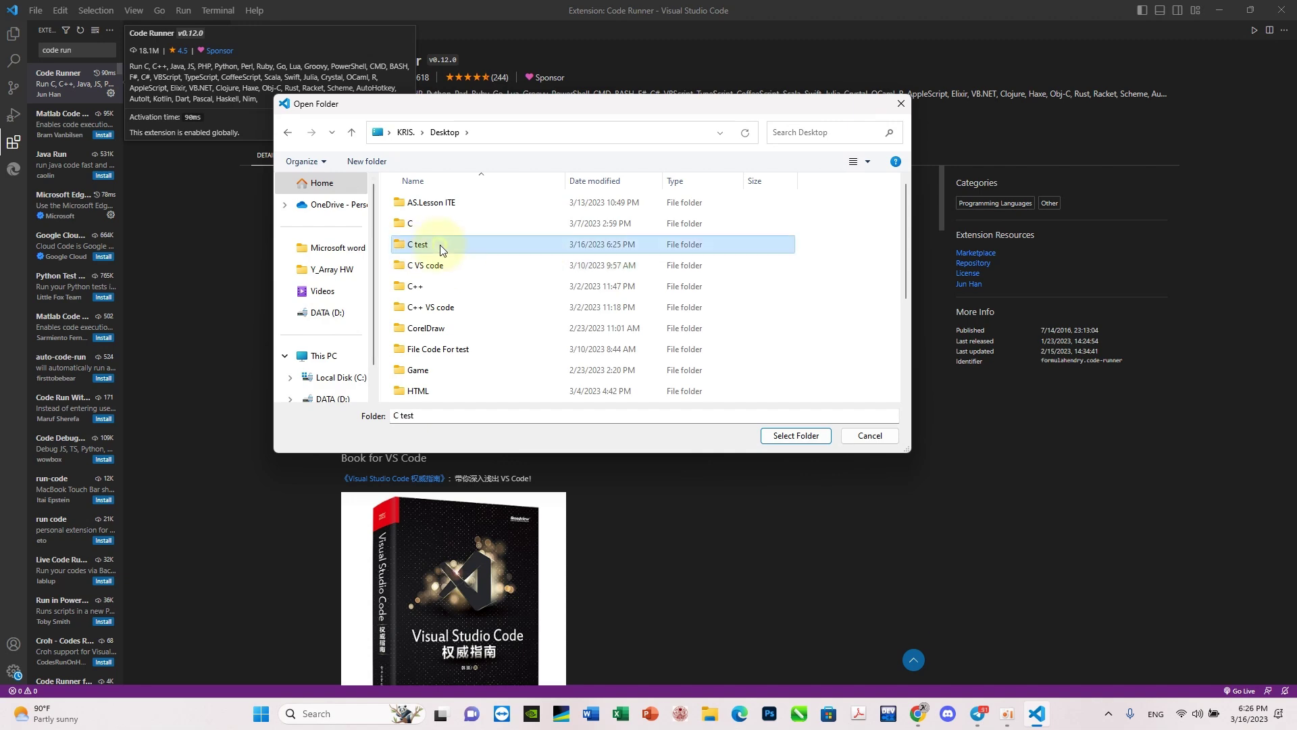
left_click(794, 438)
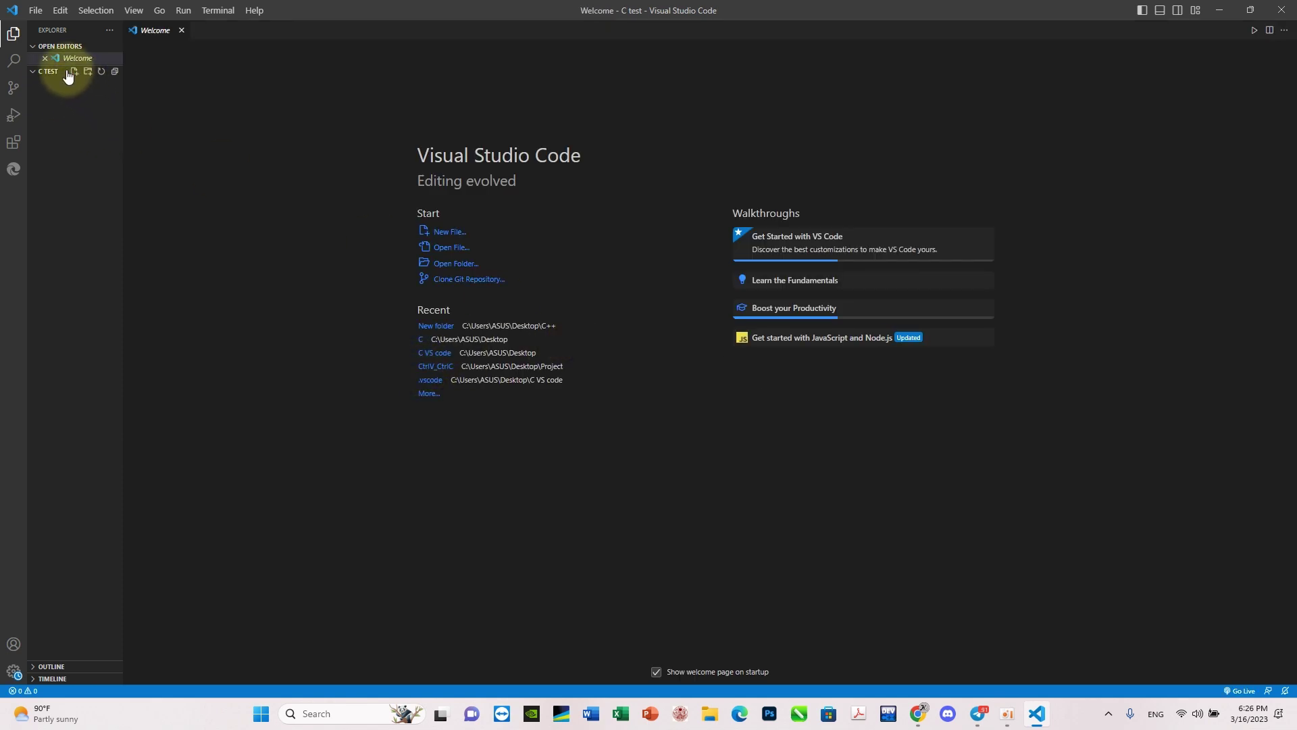
left_click(44, 73)
left_click(44, 73)
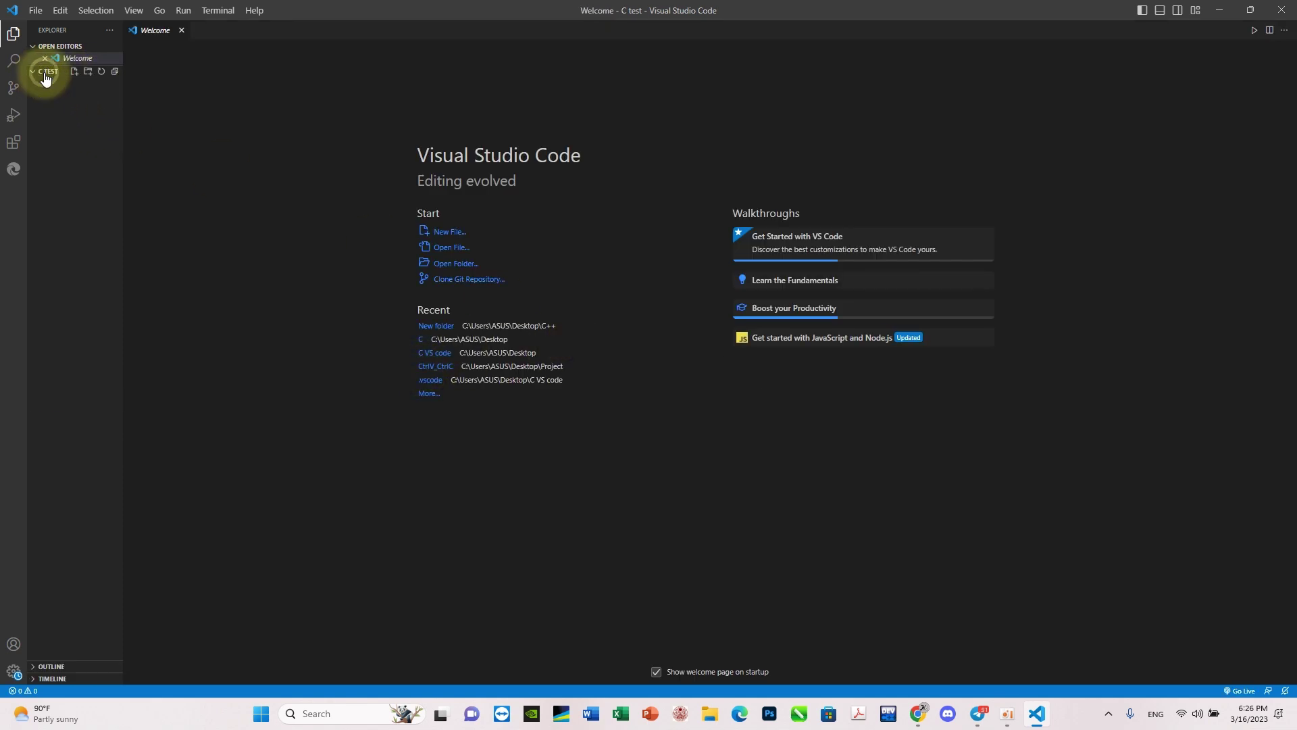